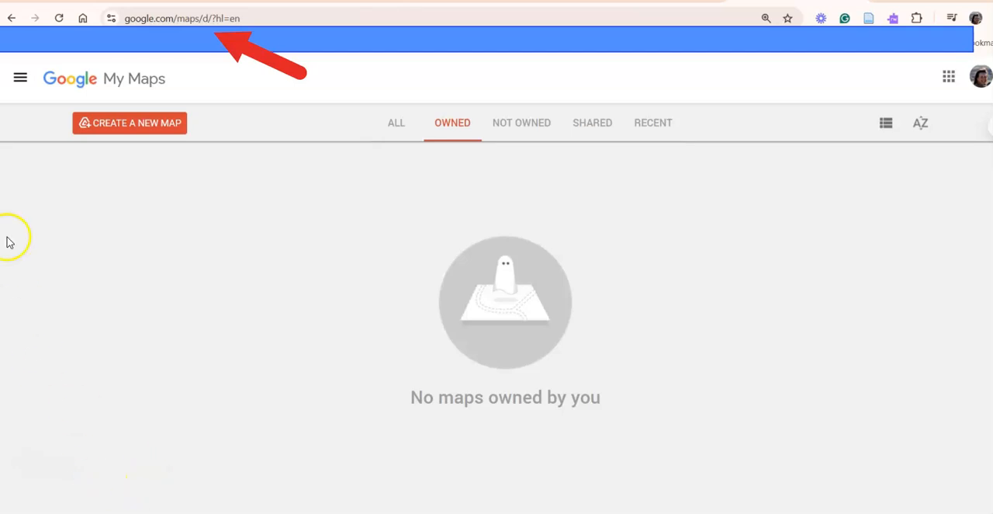
- Create a new map with the title SS8-16 and the description Mexico
{"action": "left_click", "coordinate": [111, 133]}
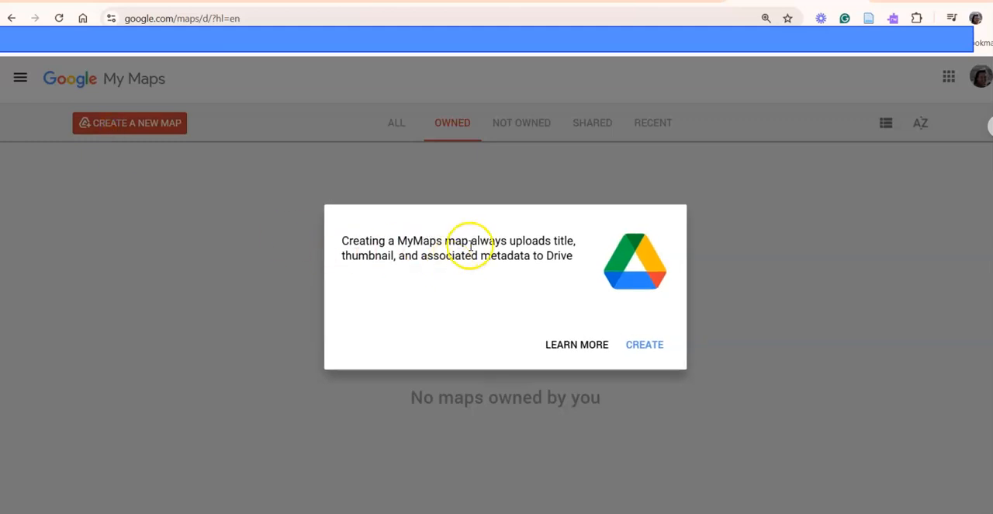
{"action": "left_click", "coordinate": [640, 354]}
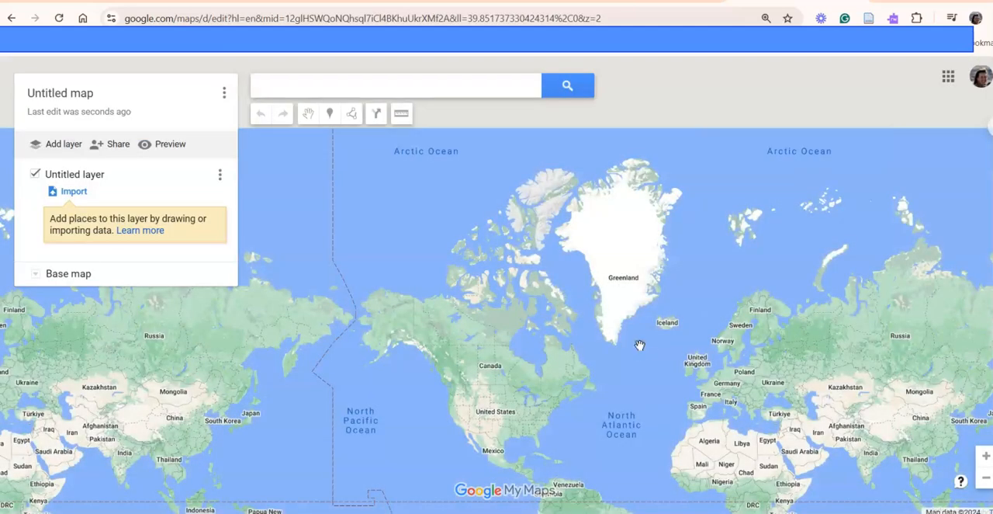
{"action": "left_click", "coordinate": [76, 93]}
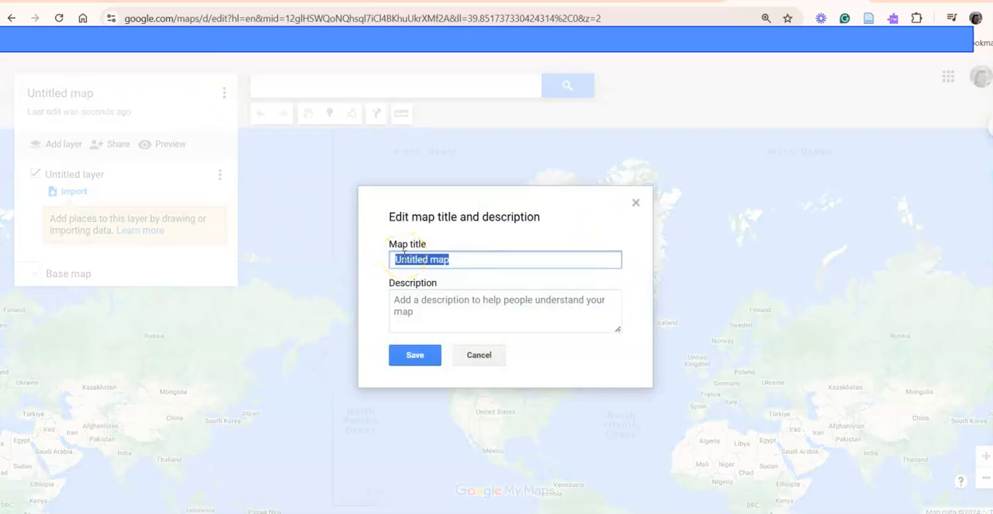
{"action": "type", "text": "Ss"}
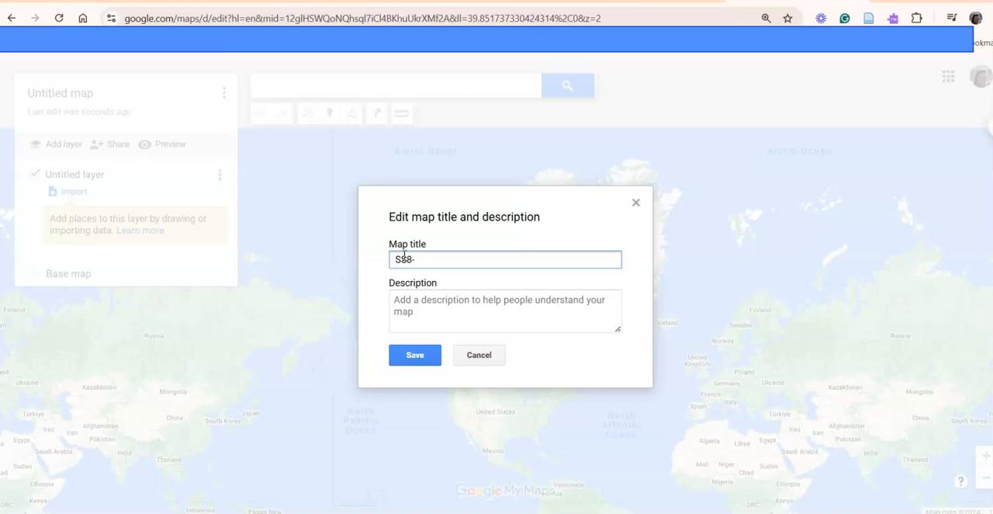
{"action": "type", "text": "8-16"}
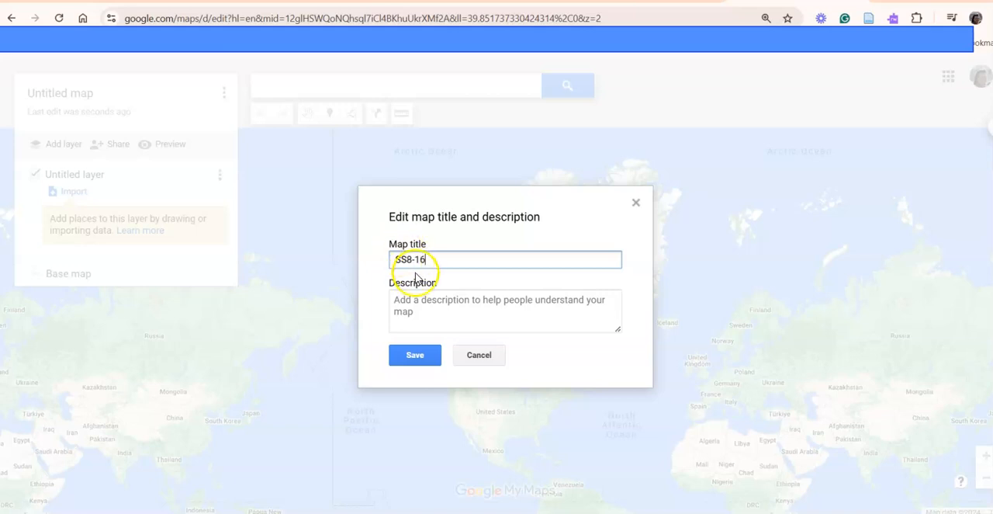
{"action": "left_click", "coordinate": [398, 299]}
{"action": "type", "text": "Mexico"}
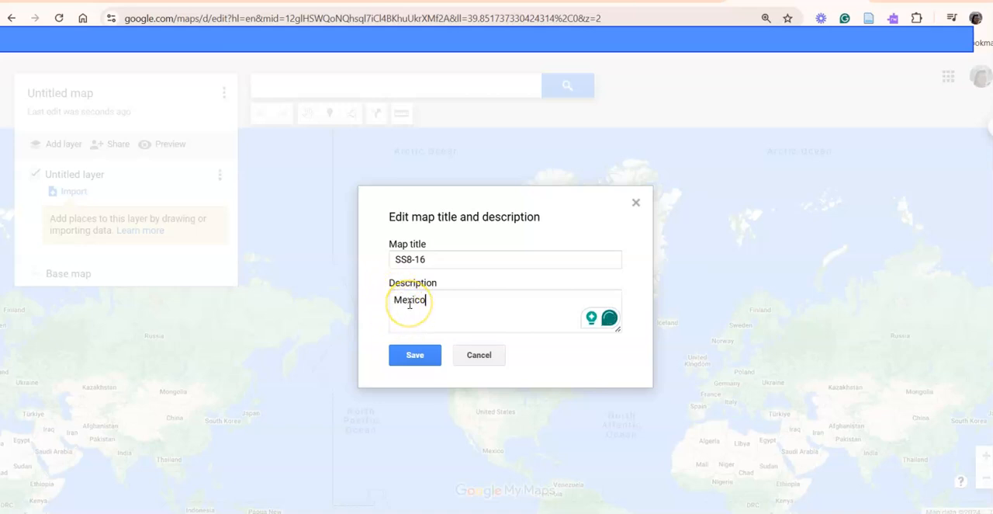
{"action": "left_click", "coordinate": [425, 359]}
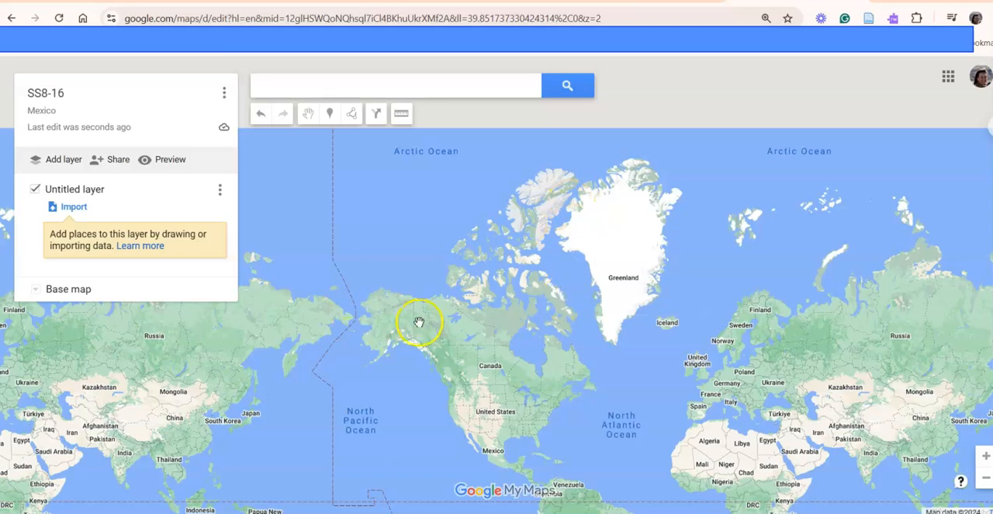
- Switch the base map to satellite imagery to try it out over Mexico
{"action": "left_click_drag", "start_coordinate": [510, 446], "coordinate": [391, 219]}
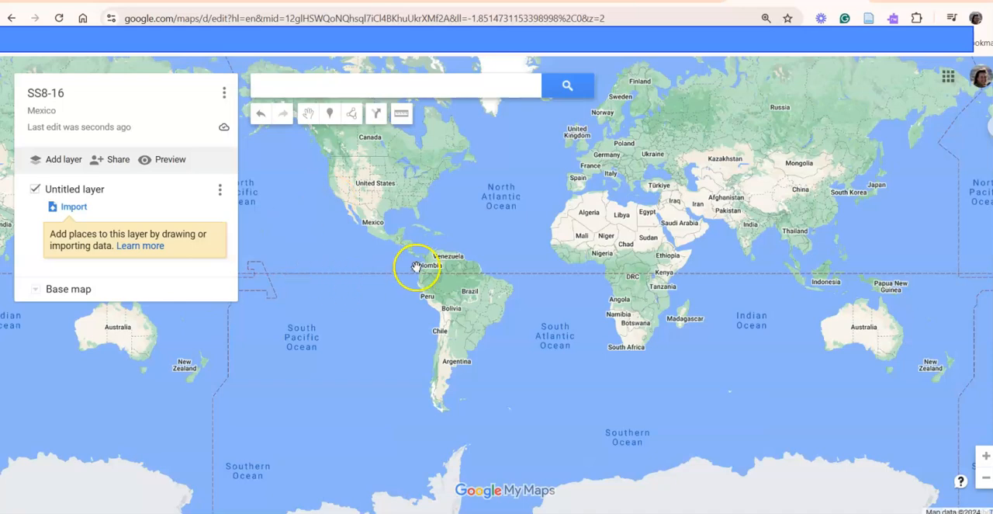
{"action": "double_click", "coordinate": [424, 239]}
{"action": "left_click_drag", "start_coordinate": [404, 216], "coordinate": [590, 257]}
{"action": "double_click", "coordinate": [508, 317]}
{"action": "double_click", "coordinate": [538, 304]}
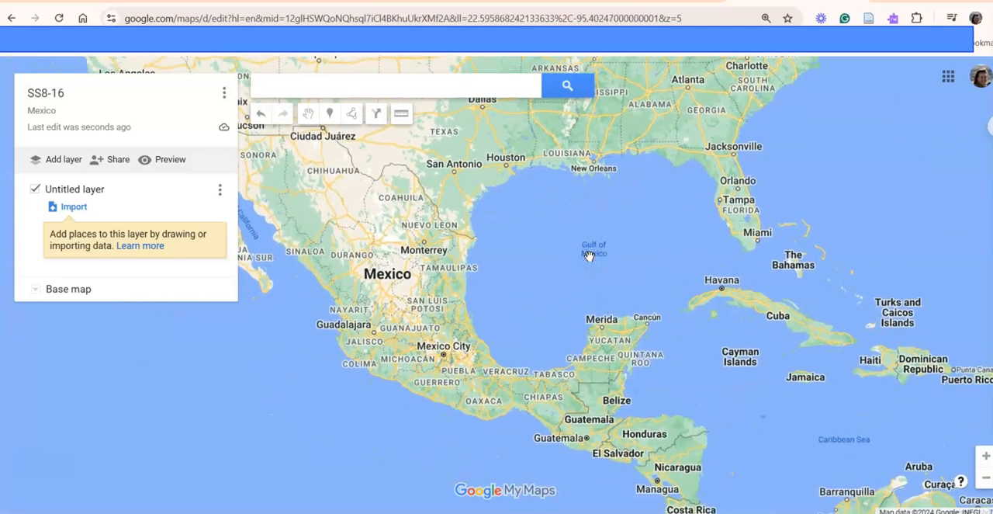
{"action": "left_click", "coordinate": [36, 291]}
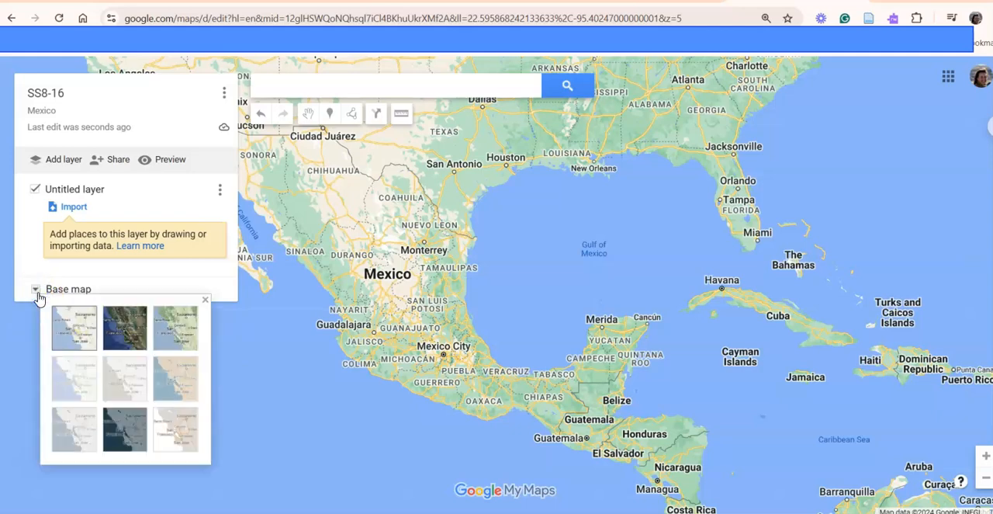
{"action": "left_click", "coordinate": [125, 329]}
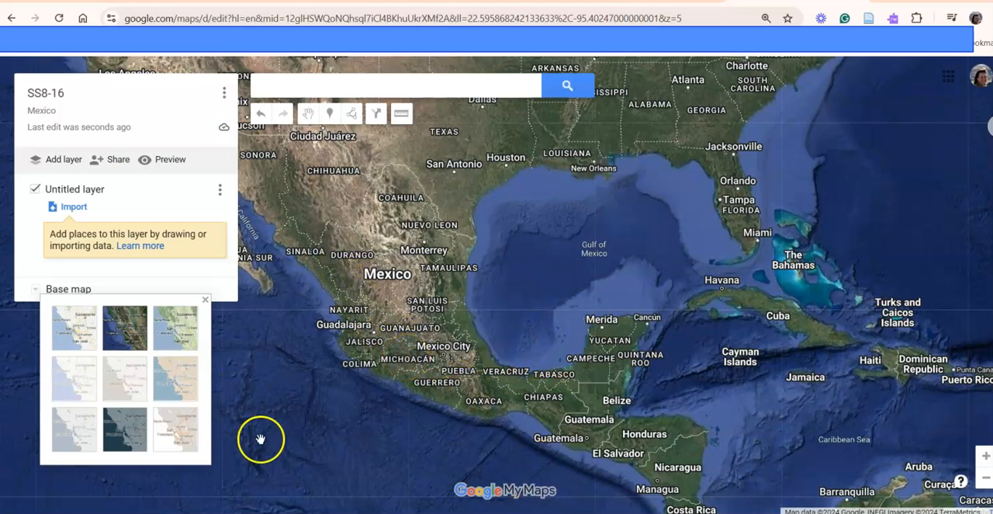
{"action": "left_click_drag", "start_coordinate": [485, 312], "coordinate": [483, 284]}
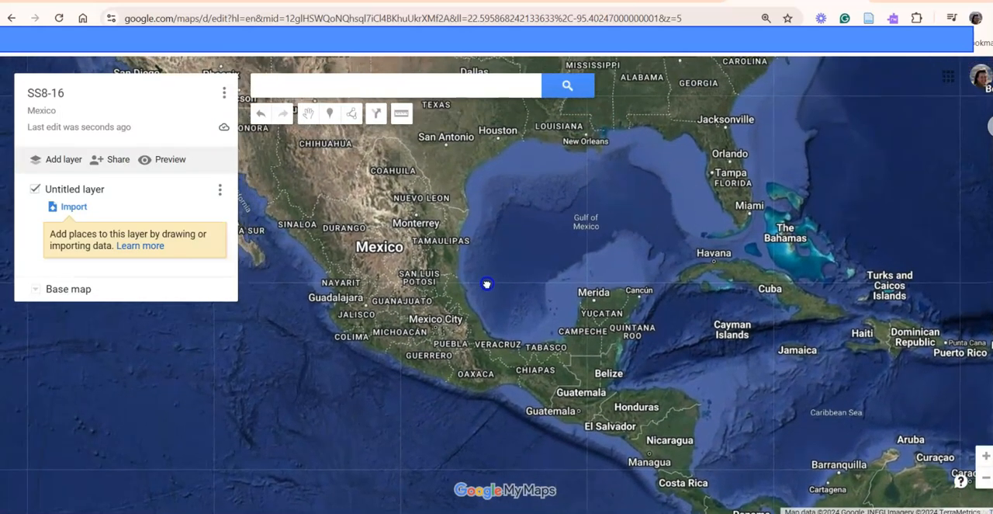
- Try the terrain, pale political, Mono City and atlas-style base maps, ending on the standard road map style
{"action": "left_click", "coordinate": [35, 289]}
{"action": "left_click", "coordinate": [185, 329]}
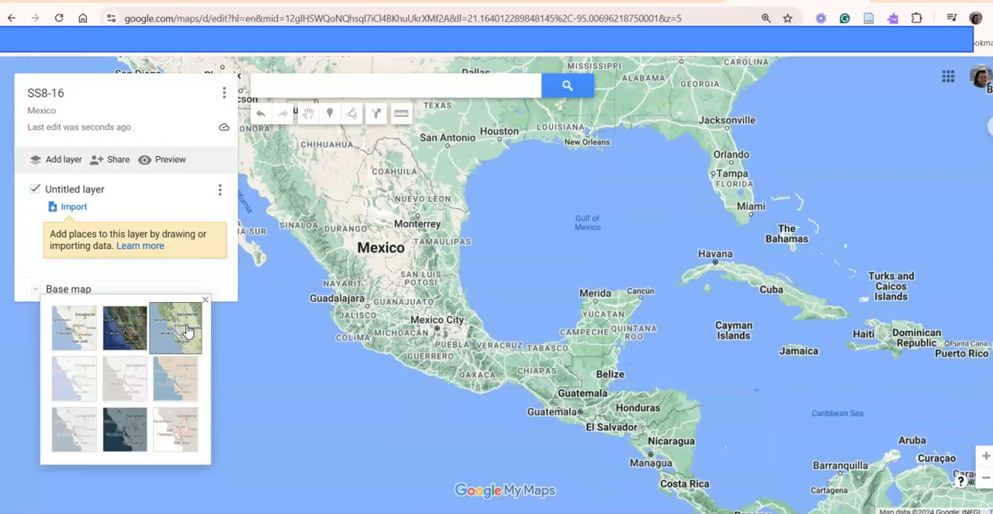
{"action": "left_click", "coordinate": [77, 380]}
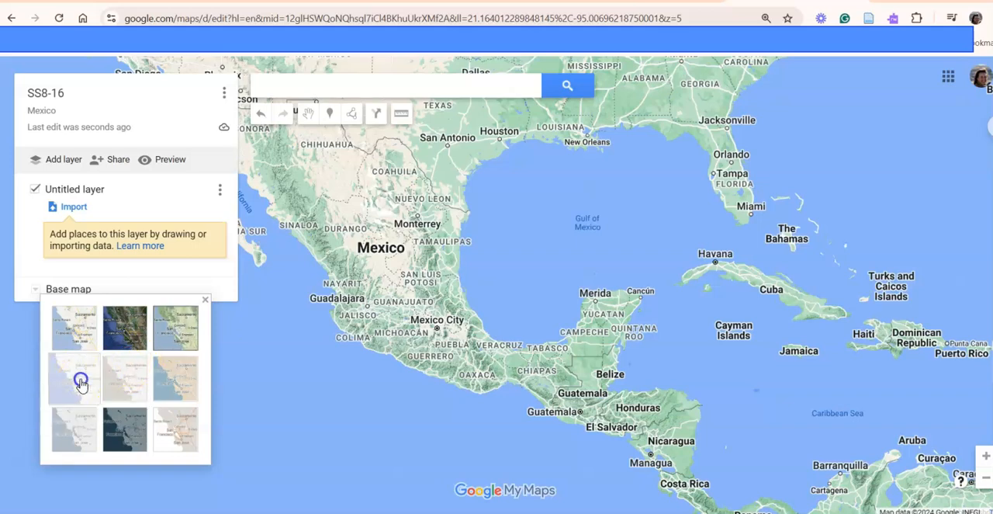
{"action": "left_click", "coordinate": [171, 388]}
{"action": "left_click", "coordinate": [177, 392]}
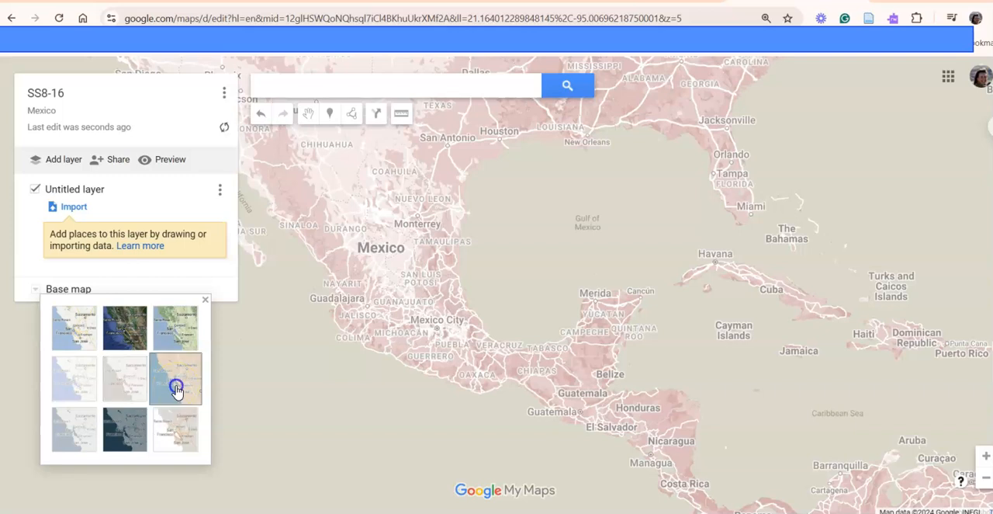
{"action": "left_click", "coordinate": [70, 334]}
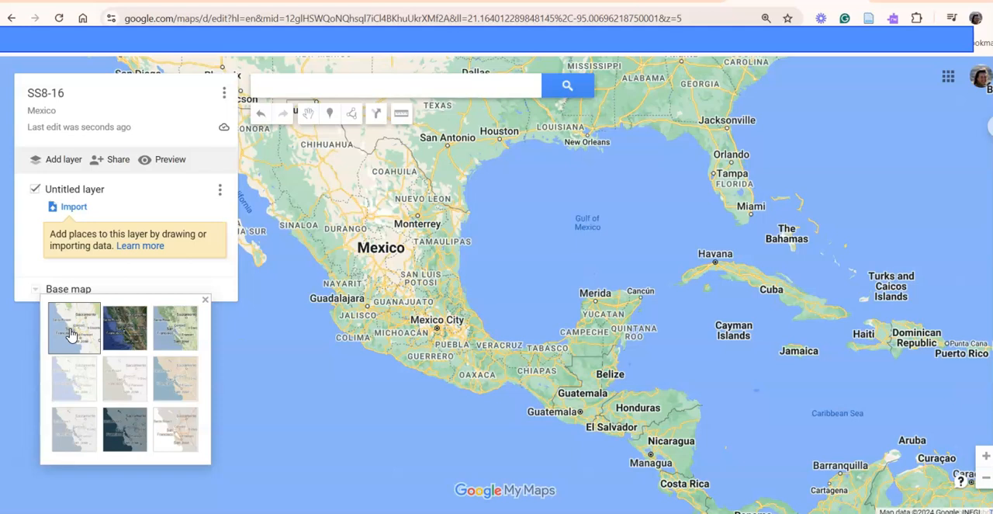
{"action": "left_click", "coordinate": [35, 289]}
{"action": "left_click", "coordinate": [35, 289]}
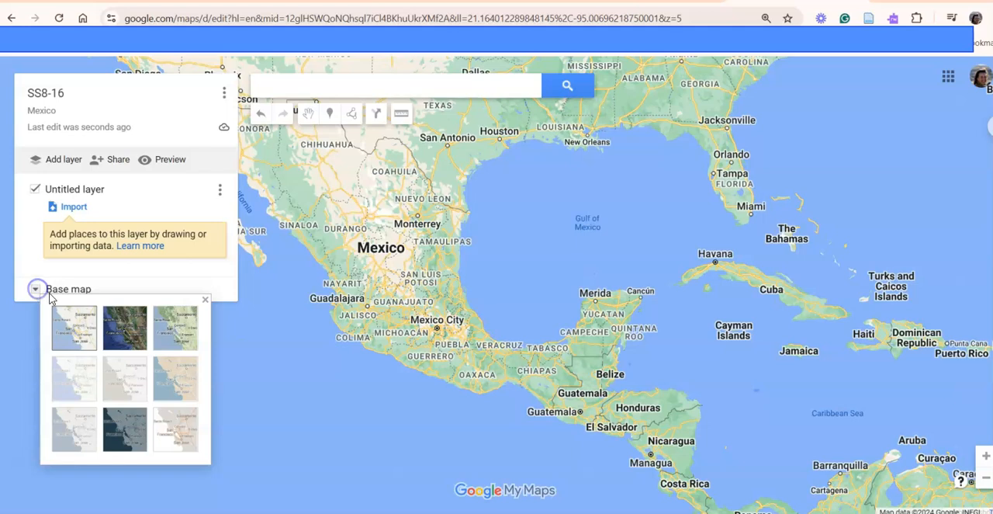
- Rename the untitled layer as Cities
{"action": "left_click", "coordinate": [77, 194]}
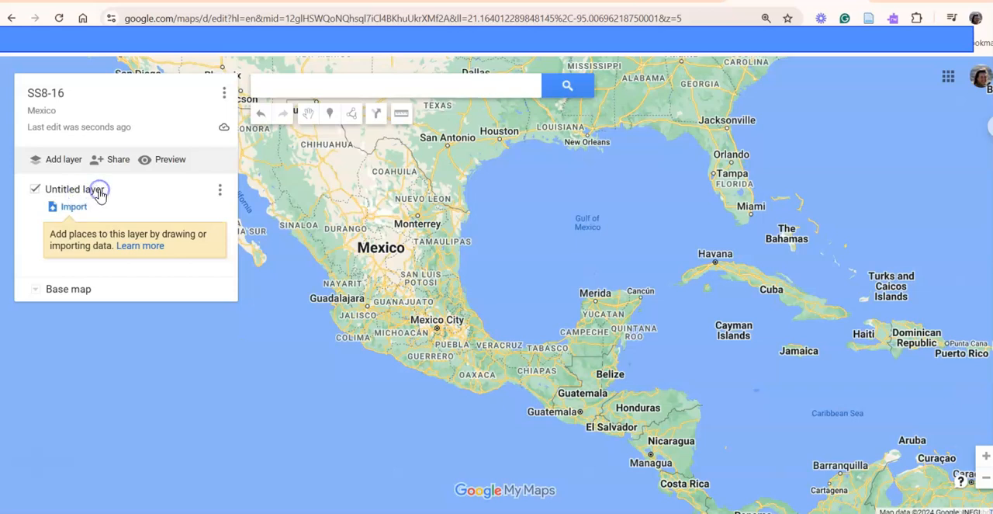
{"action": "left_click", "coordinate": [219, 193]}
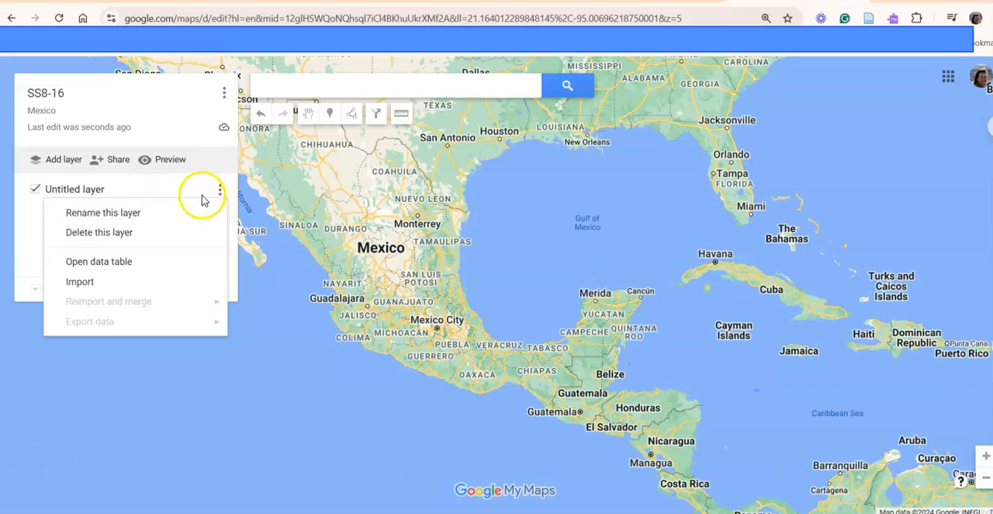
{"action": "left_click", "coordinate": [128, 216]}
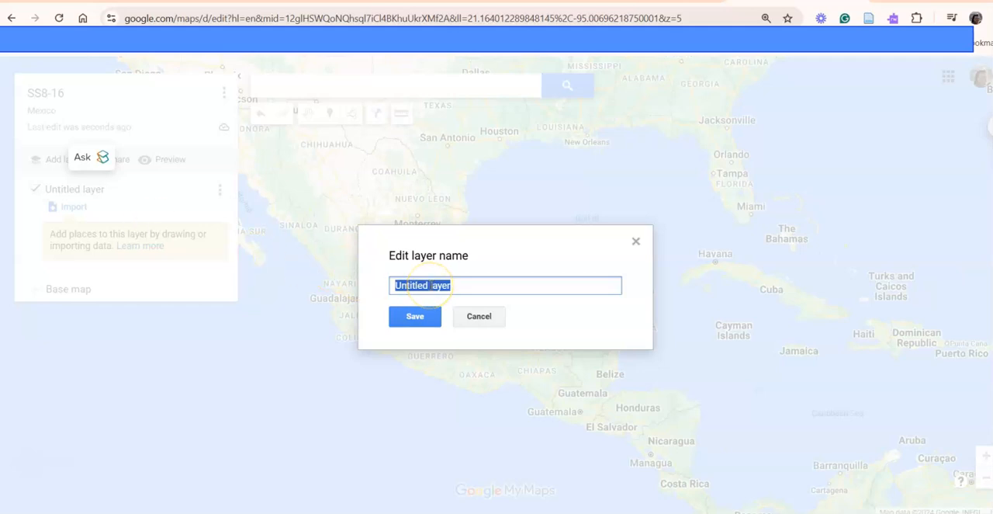
{"action": "type", "text": "Cities"}
{"action": "left_click", "coordinate": [413, 319]}
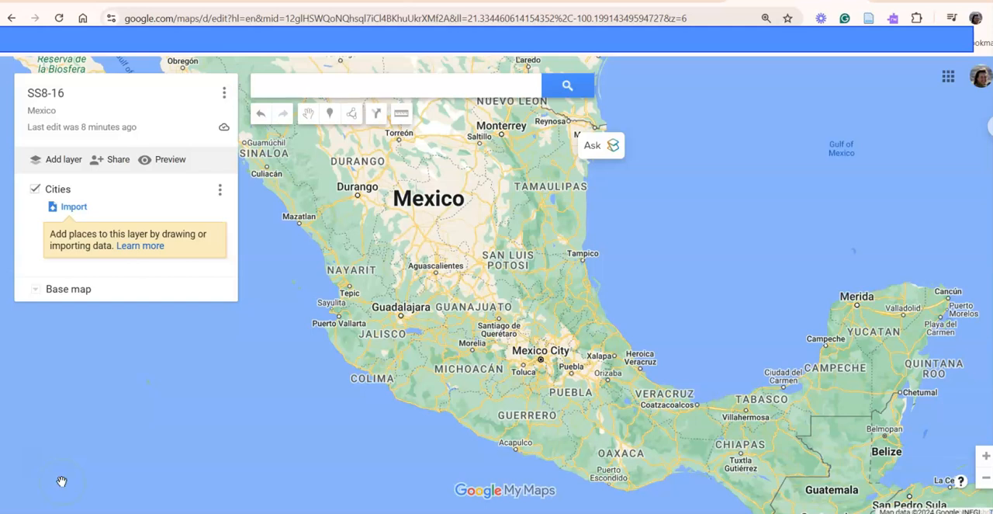
- Share the map so that anyone with the link can view it
{"action": "left_click", "coordinate": [114, 161]}
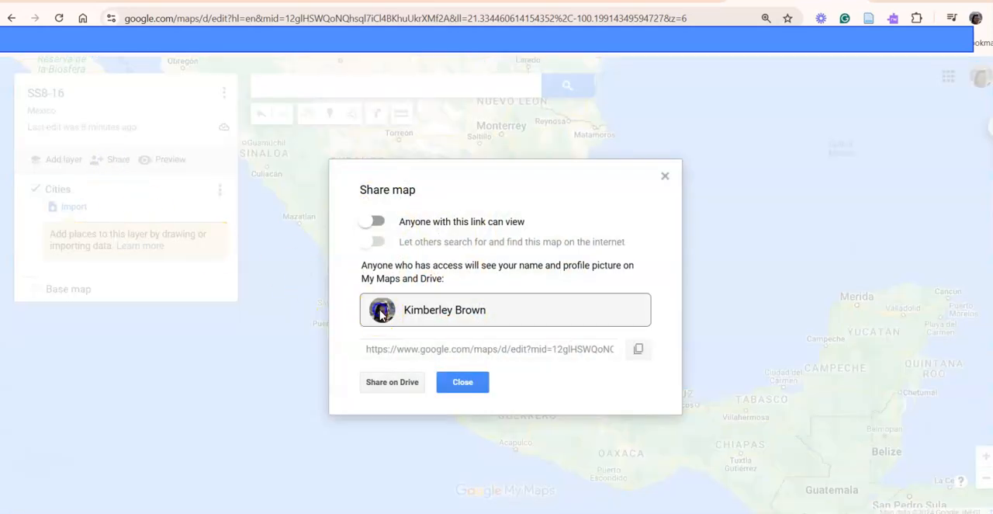
{"action": "left_click_drag", "start_coordinate": [509, 310], "coordinate": [308, 311]}
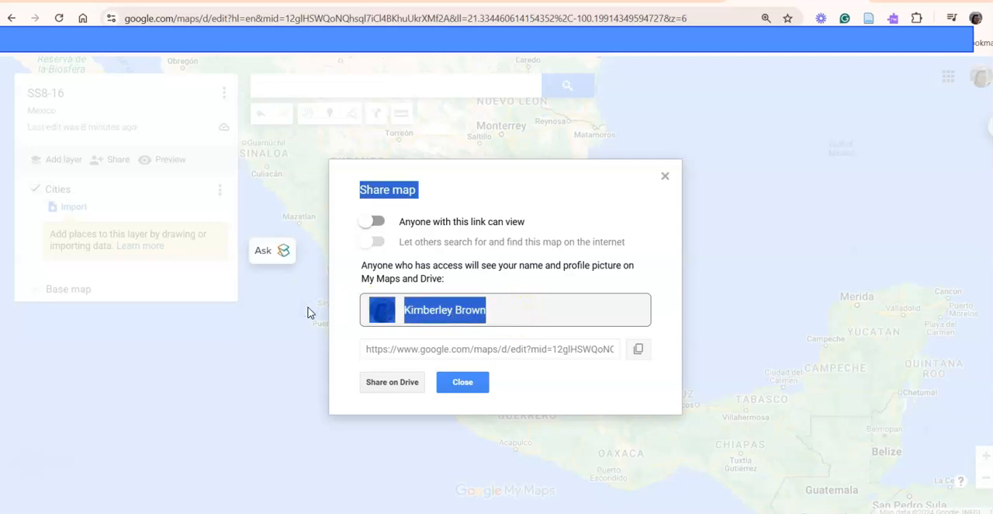
{"action": "left_click", "coordinate": [511, 297]}
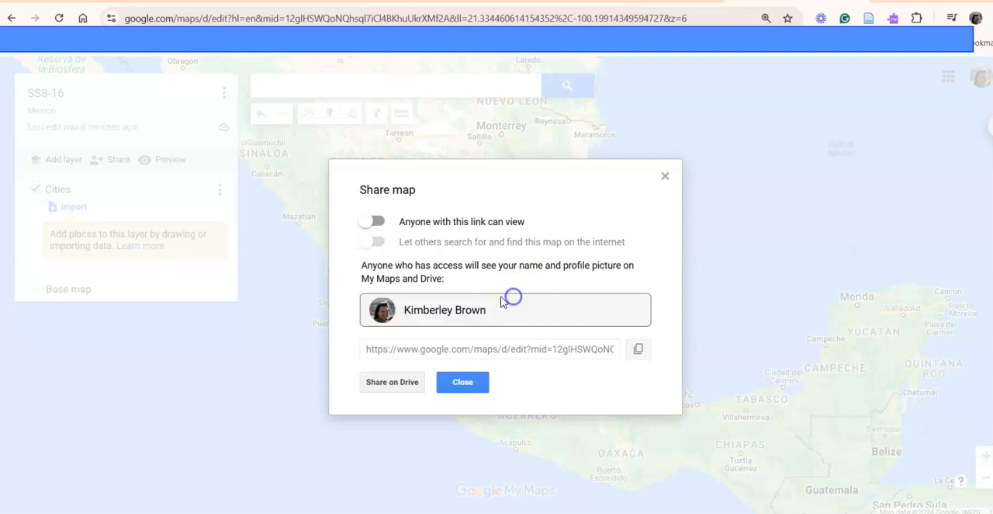
{"action": "left_click", "coordinate": [380, 315]}
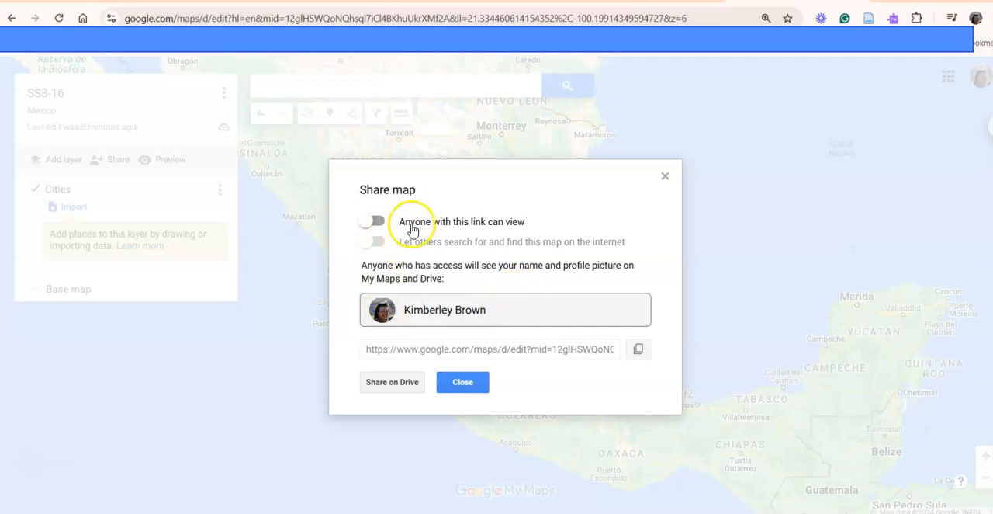
{"action": "left_click", "coordinate": [381, 223]}
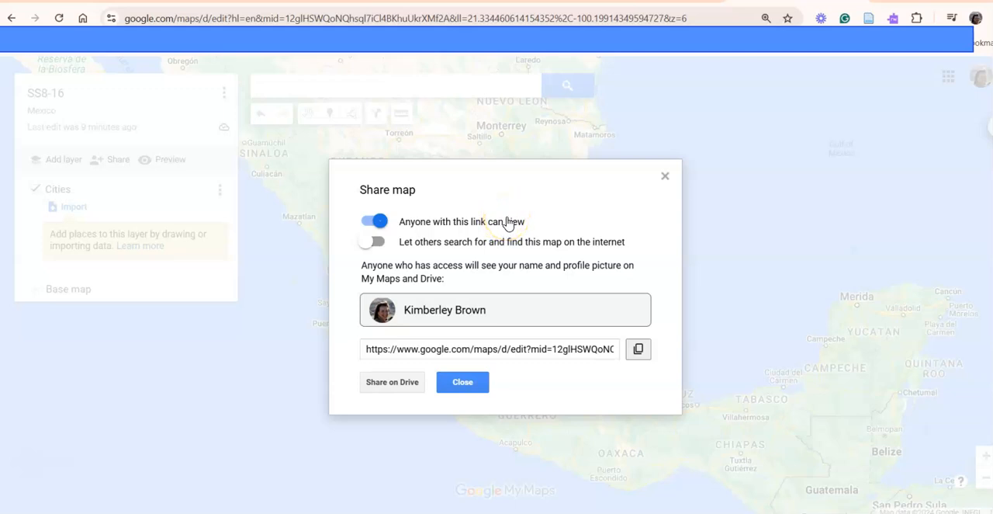
{"action": "left_click", "coordinate": [475, 383]}
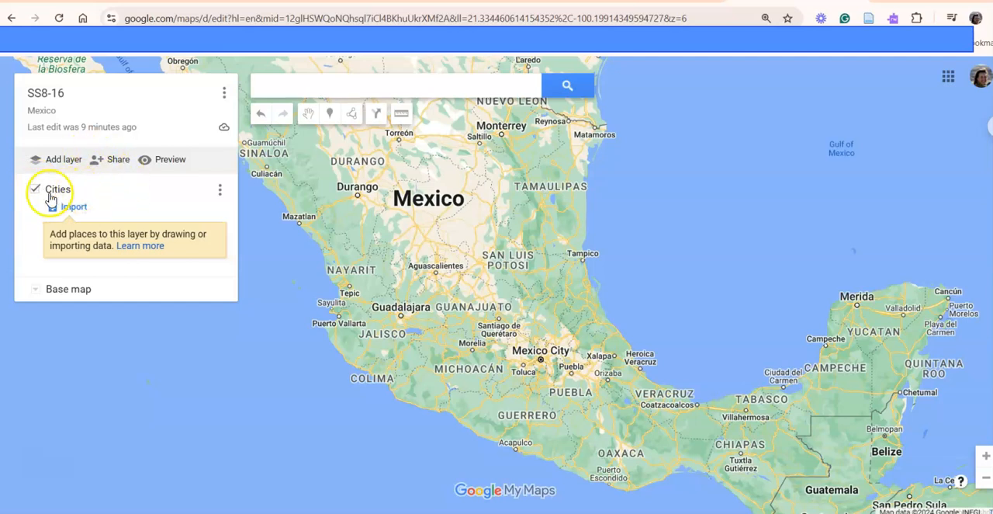
- Rename the Cities layer as Places
{"action": "left_click", "coordinate": [219, 191]}
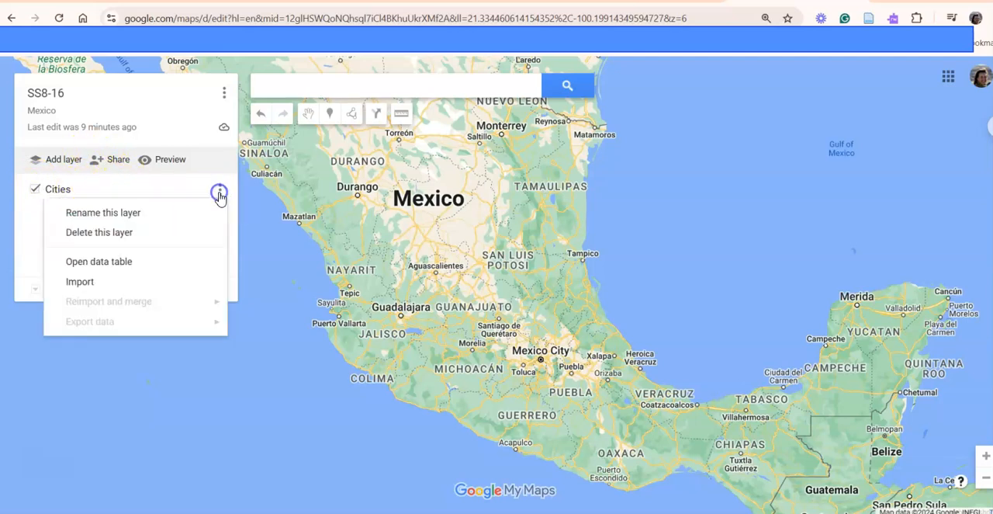
{"action": "left_click", "coordinate": [159, 212]}
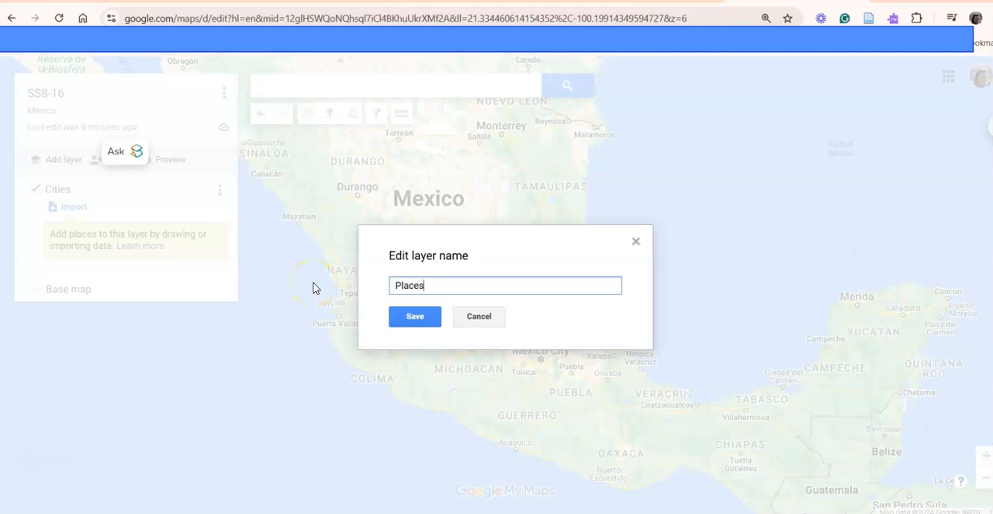
{"action": "left_click", "coordinate": [409, 318]}
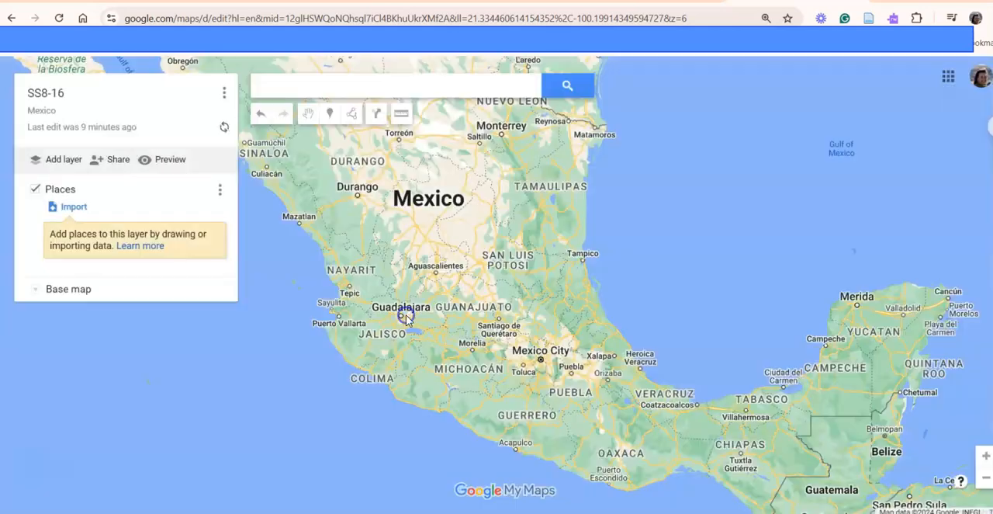
- Search for Tenochtitlan and add the Ciudad de México result to the Places layer
{"action": "left_click", "coordinate": [335, 89]}
{"action": "type", "text": "Tenochtitlan"}
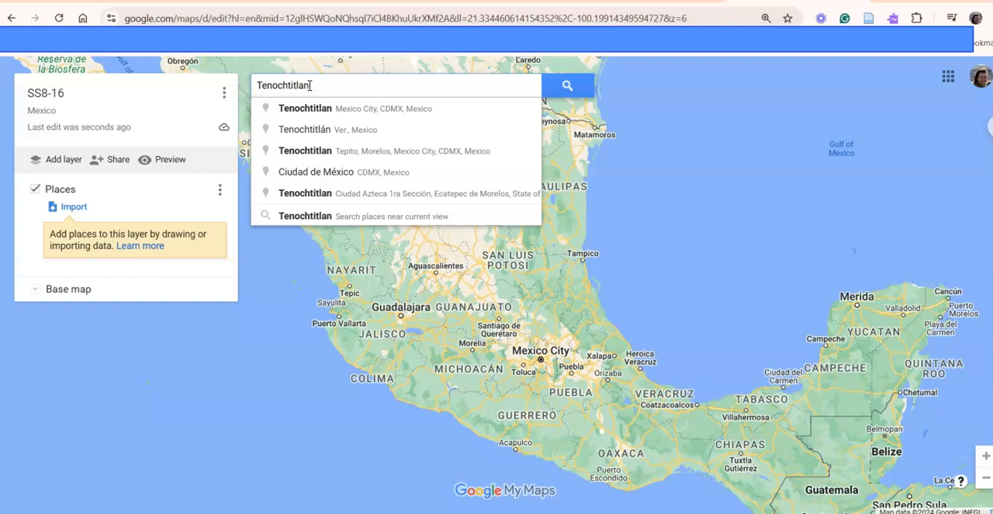
{"action": "key", "text": "Return"}
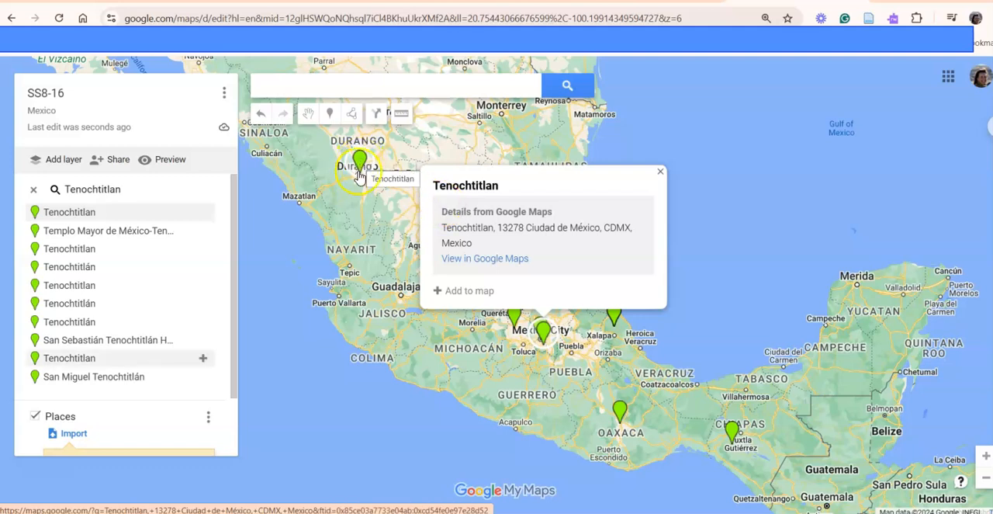
{"action": "left_click", "coordinate": [451, 292]}
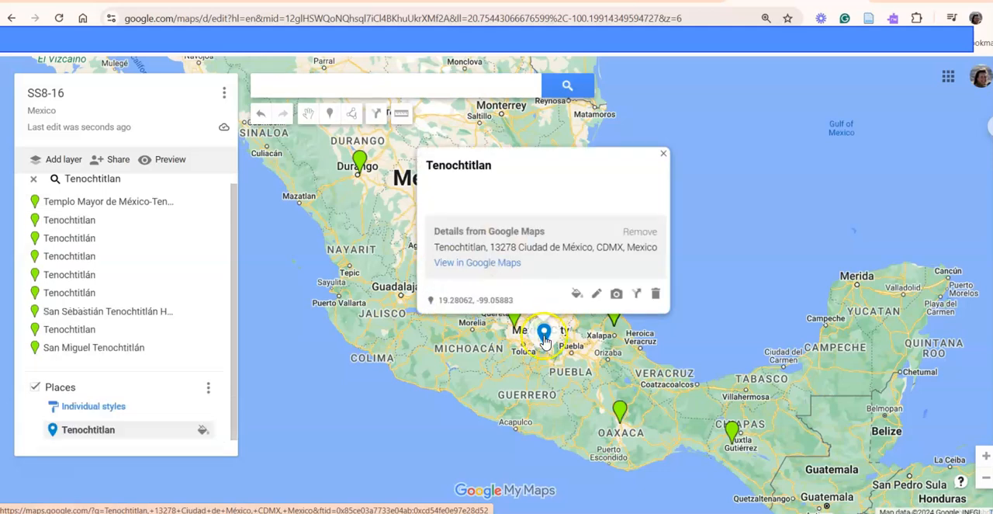
{"action": "left_click", "coordinate": [664, 154]}
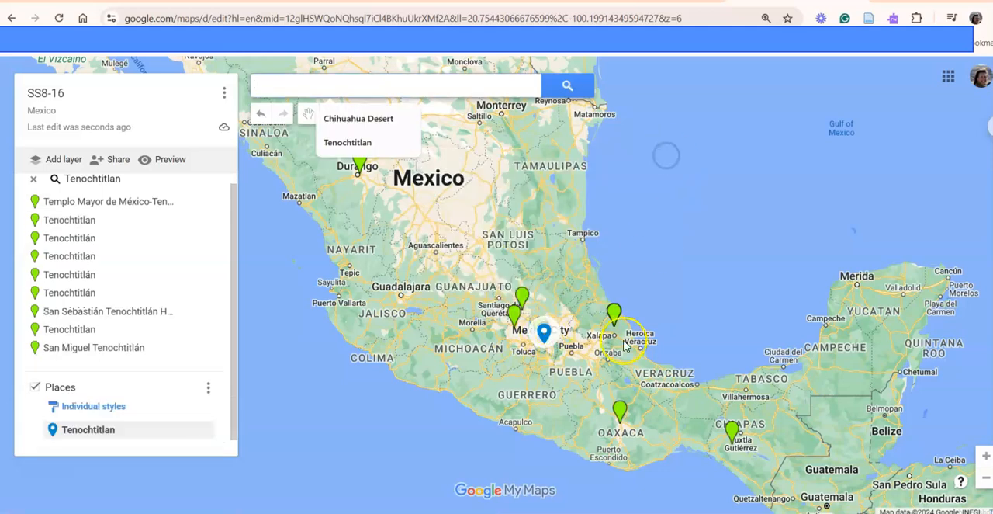
{"action": "scroll", "coordinate": [625, 346], "scroll_direction": "down", "scroll_amount": 2}
{"action": "scroll", "coordinate": [624, 342], "scroll_direction": "up", "scroll_amount": 1}
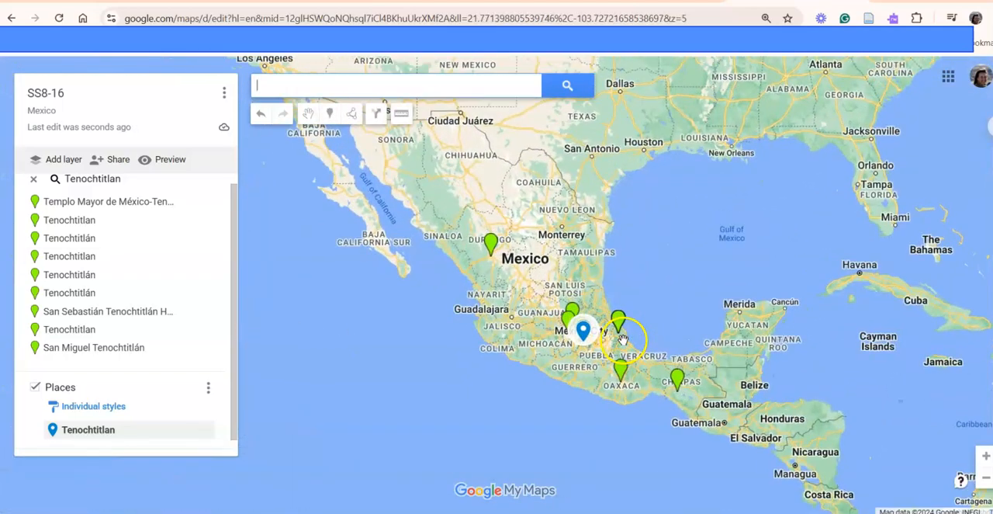
- Examine the location of the Tenochtitlan marker relative to Mexico City and the surrounding region
{"action": "left_click", "coordinate": [142, 110]}
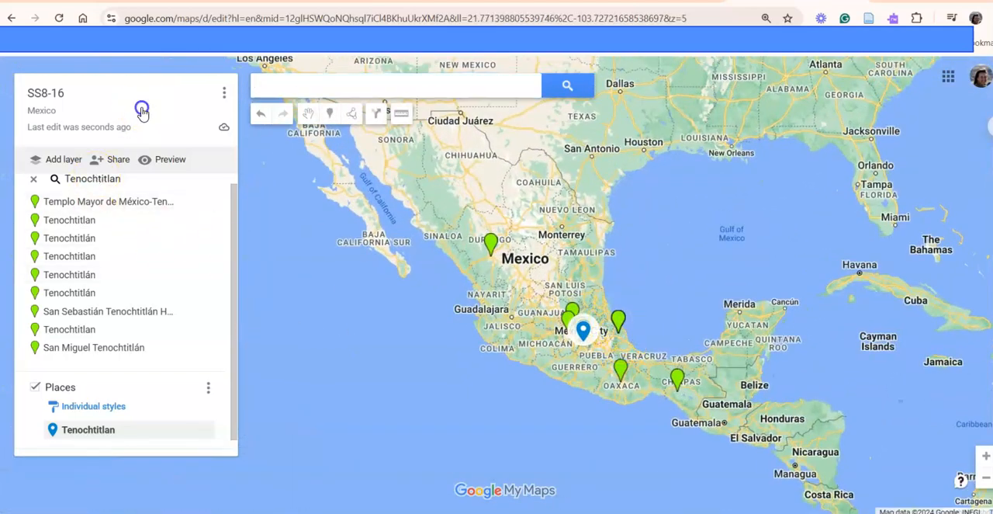
{"action": "left_click", "coordinate": [632, 200]}
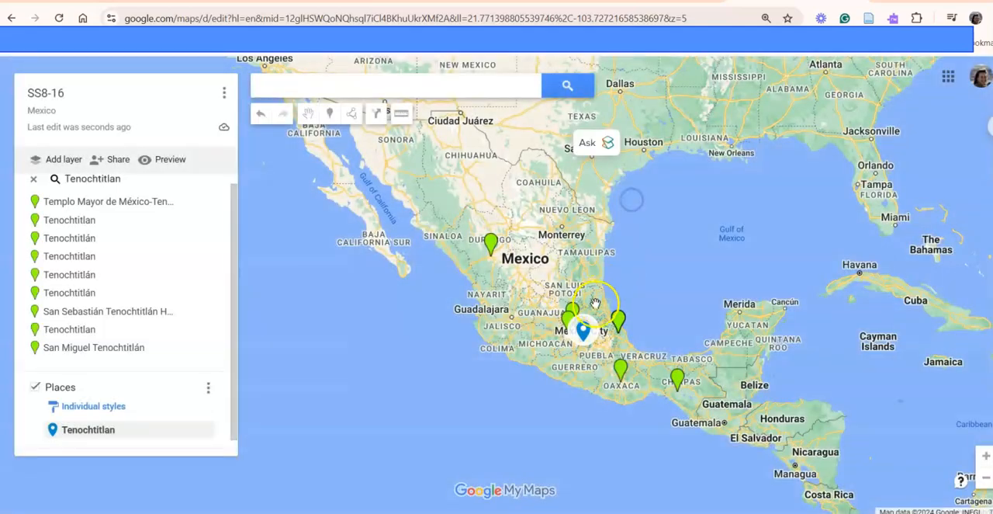
{"action": "scroll", "coordinate": [596, 303], "scroll_direction": "down", "scroll_amount": 2}
{"action": "scroll", "coordinate": [619, 311], "scroll_direction": "up", "scroll_amount": 1}
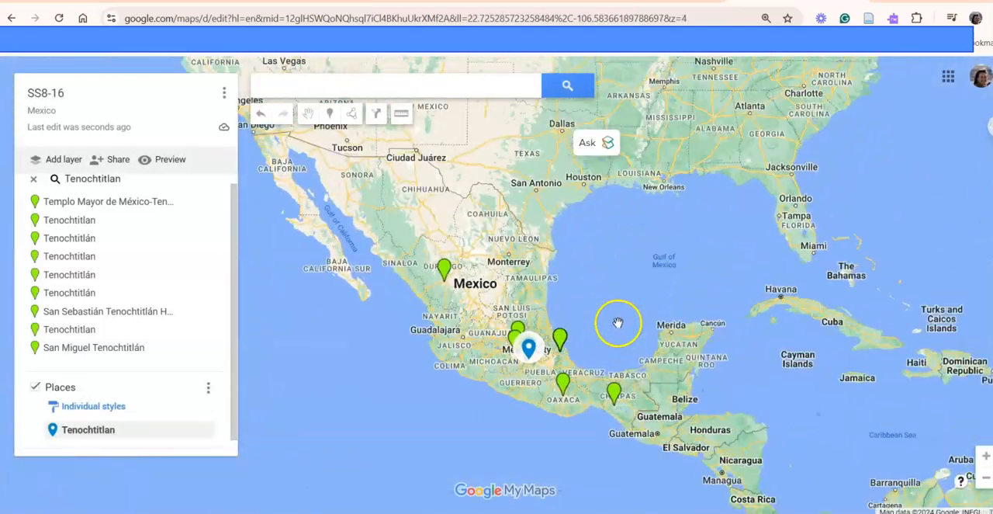
{"action": "scroll", "coordinate": [618, 322], "scroll_direction": "up", "scroll_amount": 3}
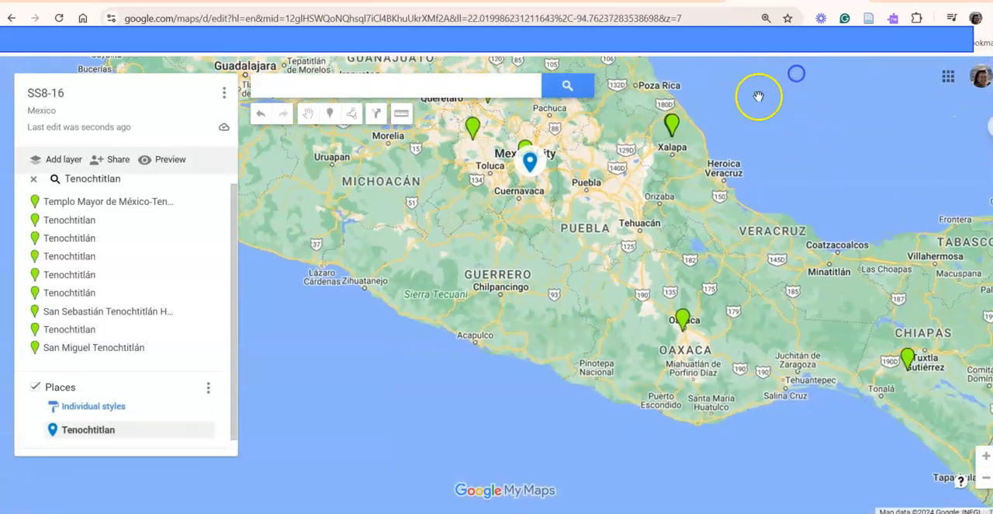
{"action": "scroll", "coordinate": [553, 208], "scroll_direction": "up", "scroll_amount": 1}
{"action": "scroll", "coordinate": [544, 155], "scroll_direction": "down", "scroll_amount": 1}
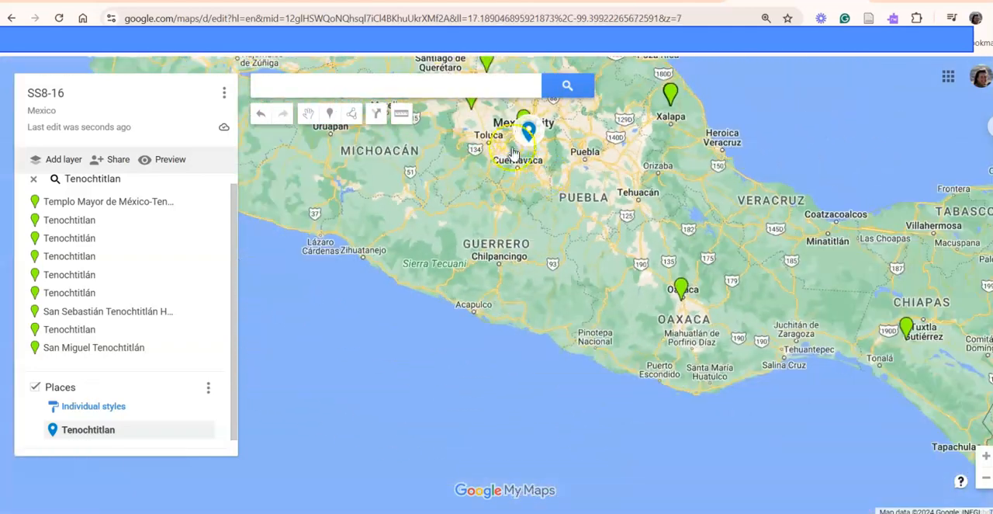
{"action": "left_click_drag", "start_coordinate": [513, 153], "coordinate": [518, 293]}
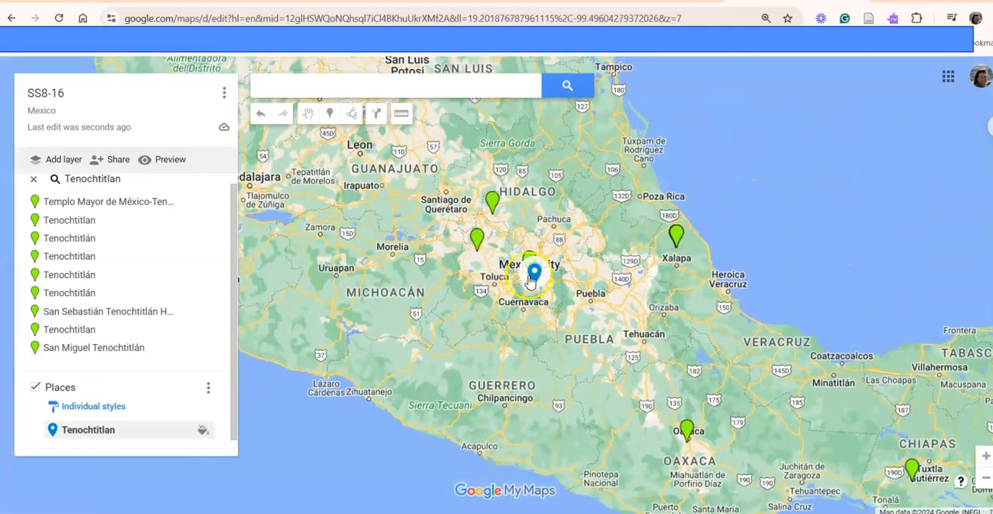
{"action": "scroll", "coordinate": [612, 272], "scroll_direction": "up", "scroll_amount": 2}
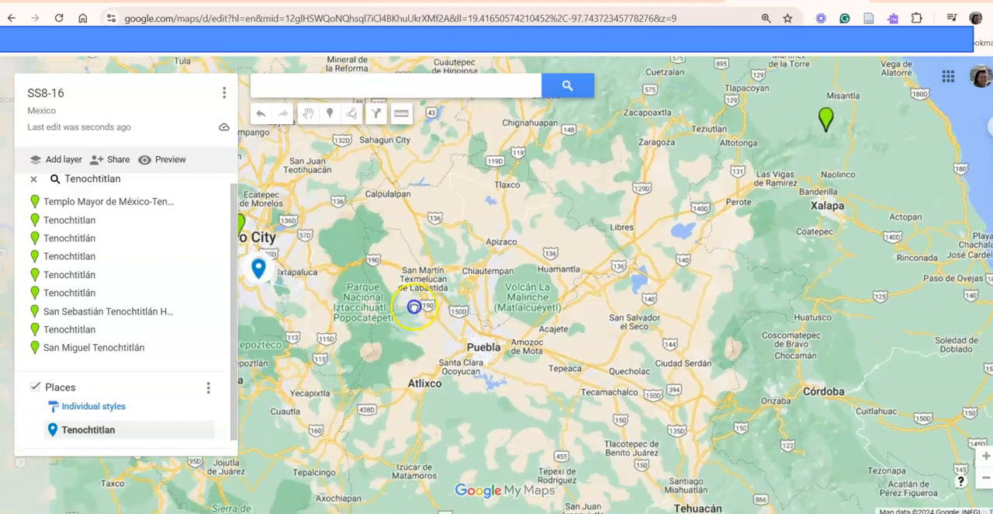
{"action": "left_click_drag", "start_coordinate": [414, 307], "coordinate": [792, 281]}
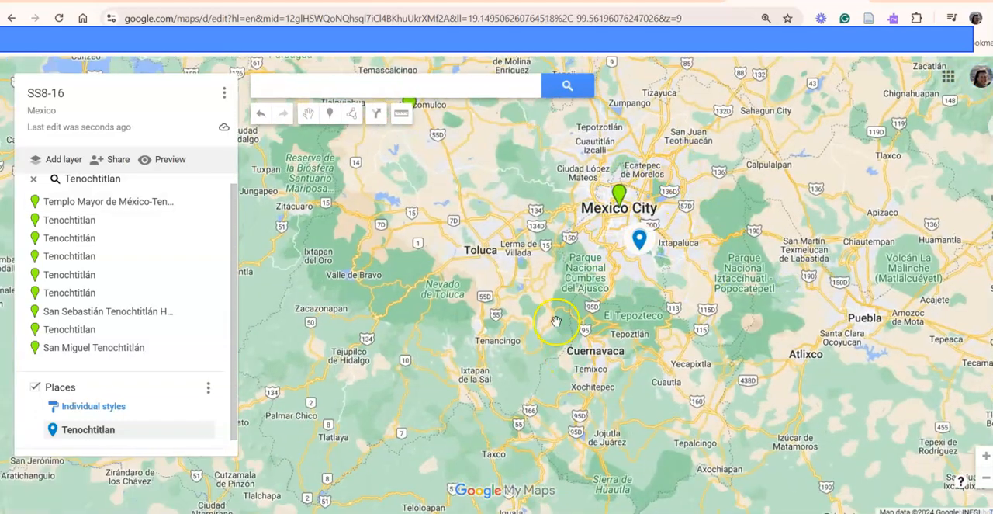
{"action": "scroll", "coordinate": [556, 320], "scroll_direction": "down", "scroll_amount": 3}
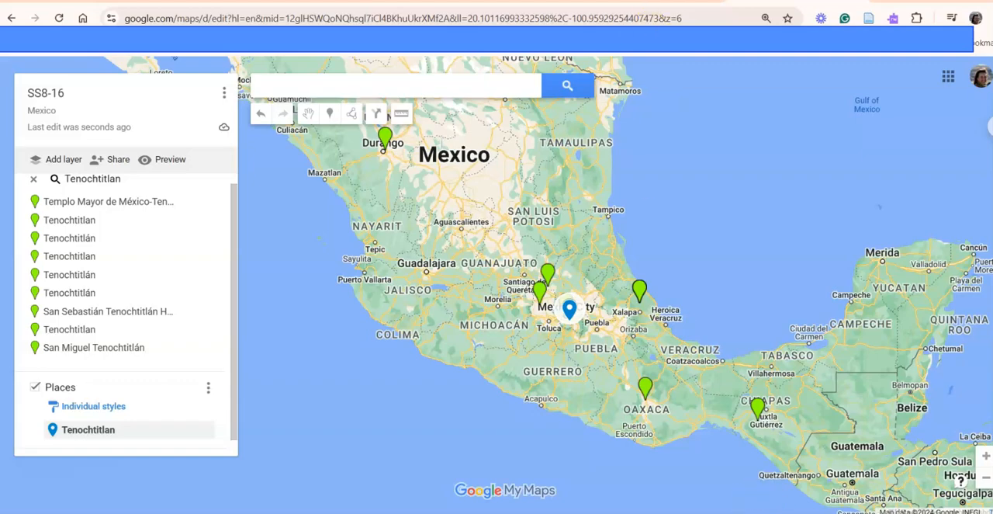
- Copy Teotihuacan from the Places checklist in the SOC8-16asn Google Docs document and enter it in the My Maps search
{"action": "key", "text": "alt+Tab"}
{"action": "left_click_drag", "start_coordinate": [348, 265], "coordinate": [404, 266]}
{"action": "key", "text": "ctrl+c"}
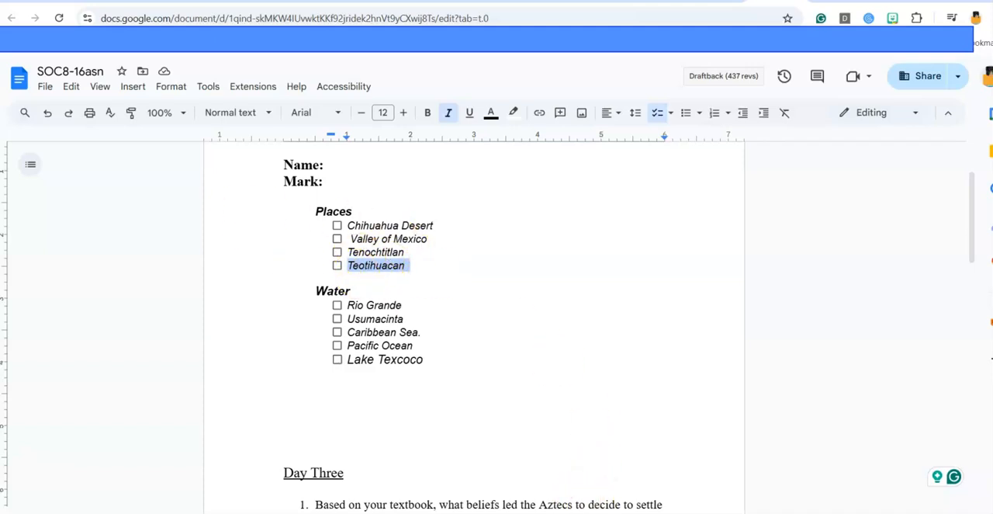
{"action": "mouse_move", "coordinate": [580, 512]}
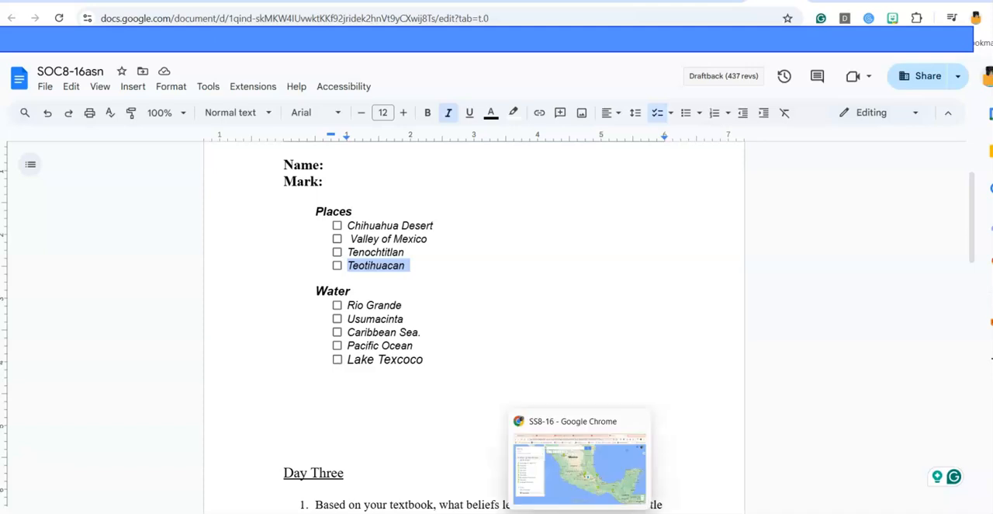
{"action": "left_click", "coordinate": [579, 466]}
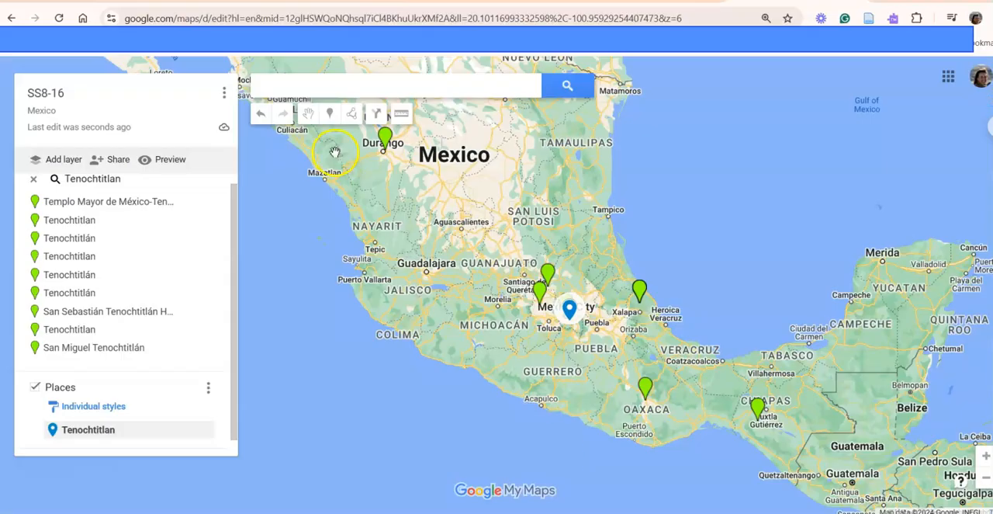
{"action": "left_click", "coordinate": [330, 84]}
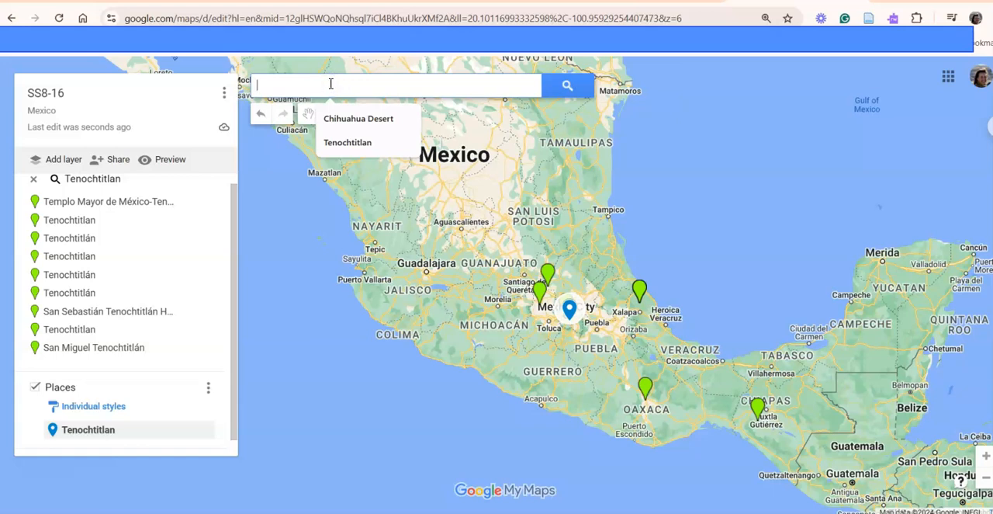
{"action": "key", "text": "ctrl+v"}
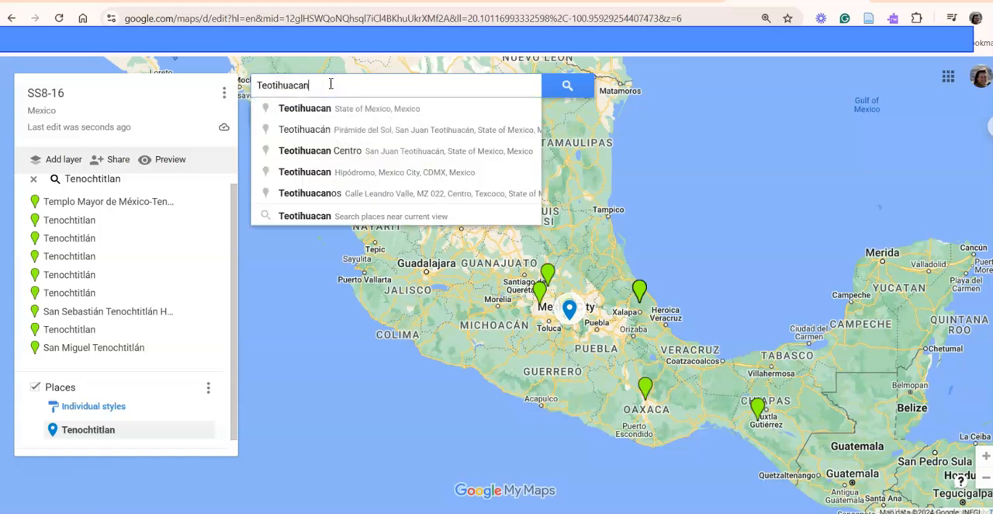
- Choose the Teotihuacan suggestion in State of Mexico, add it to the Places layer and close its info card
{"action": "left_click", "coordinate": [366, 116]}
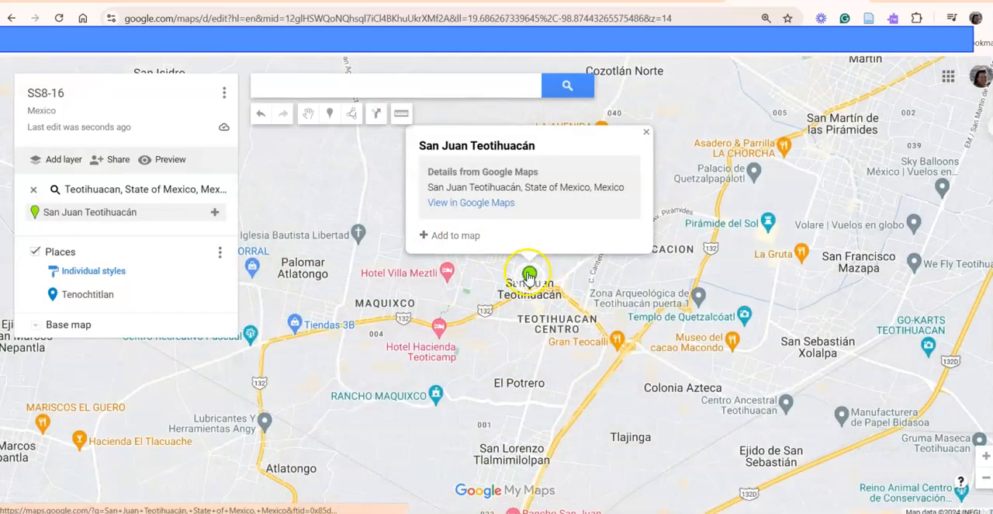
{"action": "left_click", "coordinate": [424, 237]}
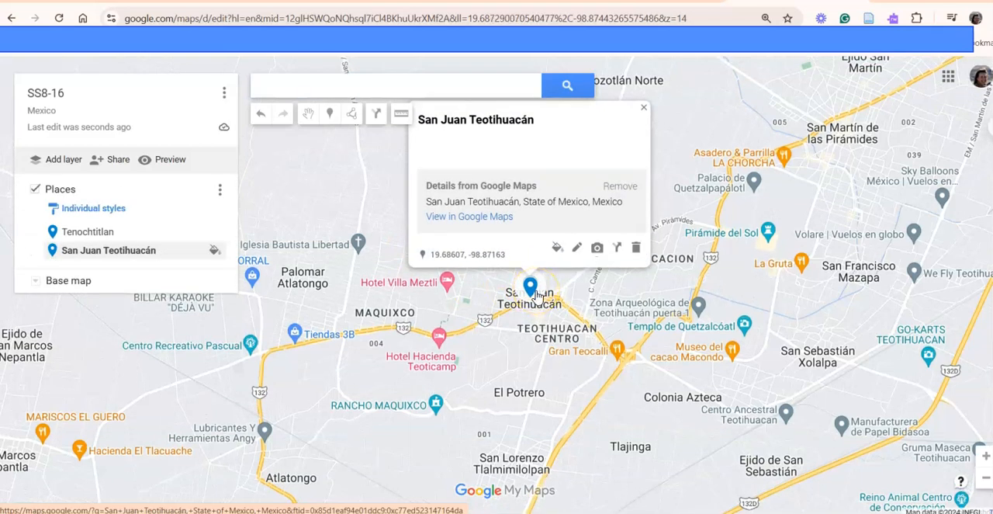
{"action": "left_click", "coordinate": [643, 111]}
{"action": "scroll", "coordinate": [595, 278], "scroll_direction": "down", "scroll_amount": 4}
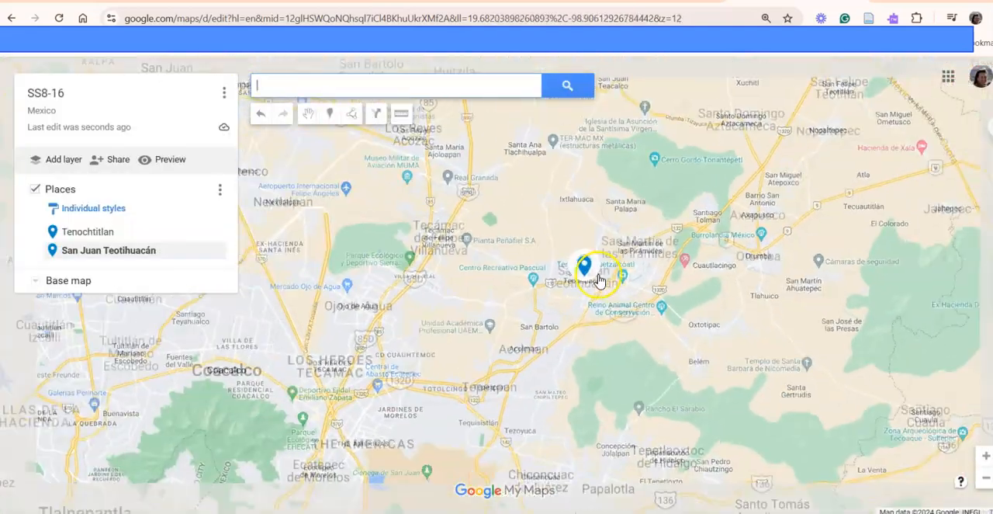
{"action": "scroll", "coordinate": [598, 279], "scroll_direction": "down", "scroll_amount": 2}
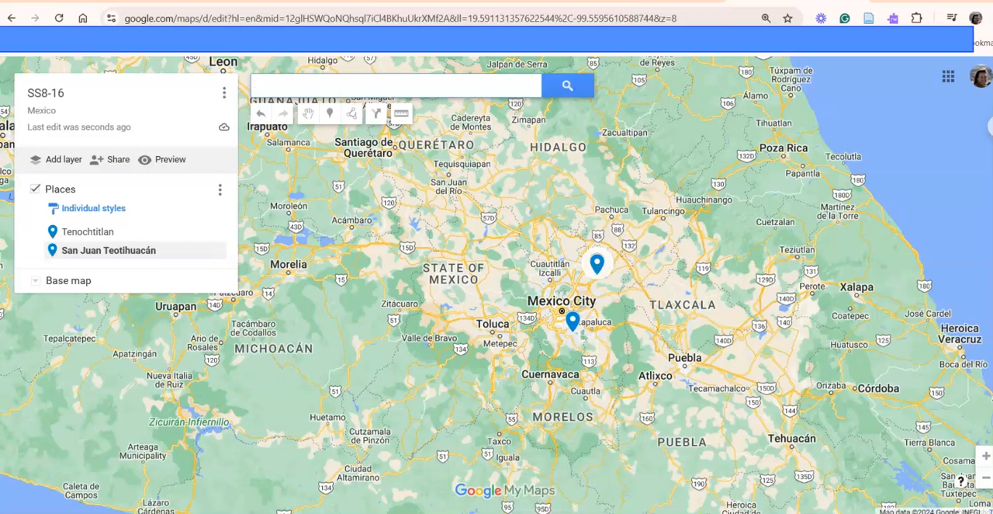
- Copy Valley of Mexico from the Places checklist in the SOC8-16asn Google Docs document and search for it in My Maps
{"action": "left_click", "coordinate": [561, 512]}
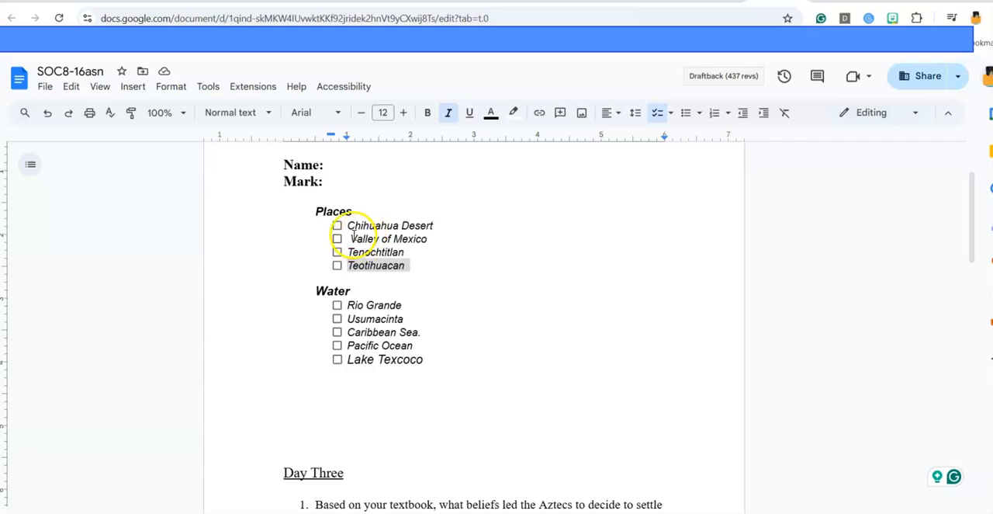
{"action": "left_click_drag", "start_coordinate": [351, 239], "coordinate": [411, 244]}
{"action": "key", "text": "ctrl+c"}
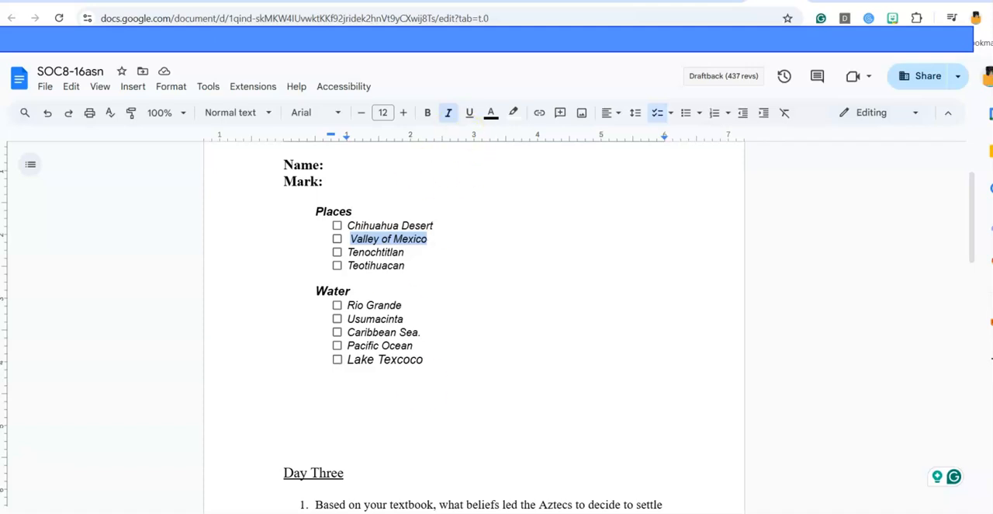
{"action": "left_click", "coordinate": [578, 469]}
{"action": "left_click", "coordinate": [324, 86]}
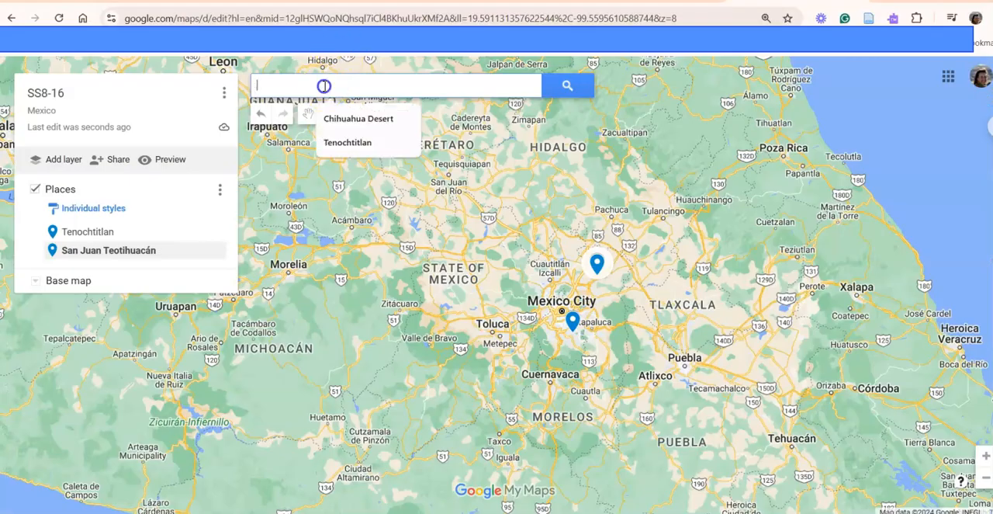
{"action": "key", "text": "ctrl+v"}
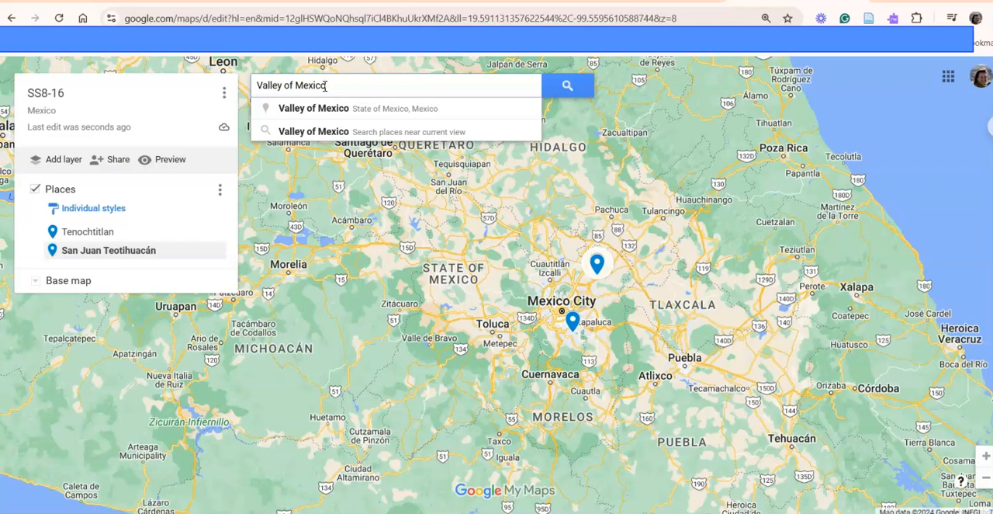
{"action": "key", "text": "Return"}
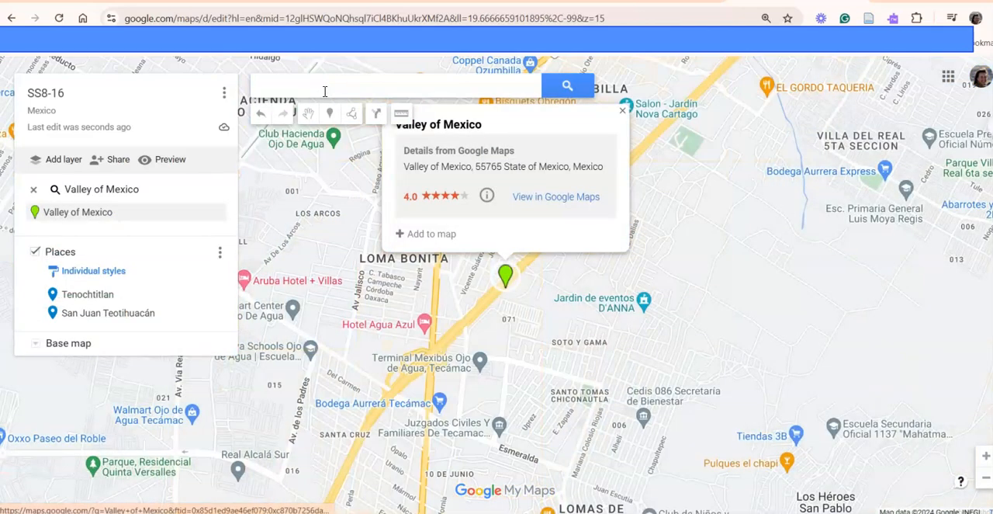
- Add the Valley of Mexico search result to the Places layer and close its info card
{"action": "scroll", "coordinate": [469, 275], "scroll_direction": "down", "scroll_amount": 4}
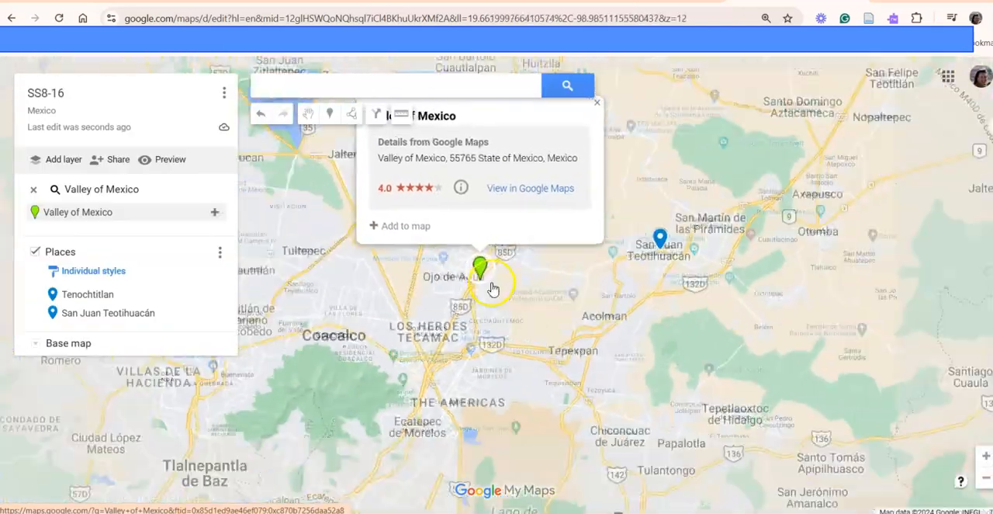
{"action": "scroll", "coordinate": [492, 288], "scroll_direction": "down", "scroll_amount": 1}
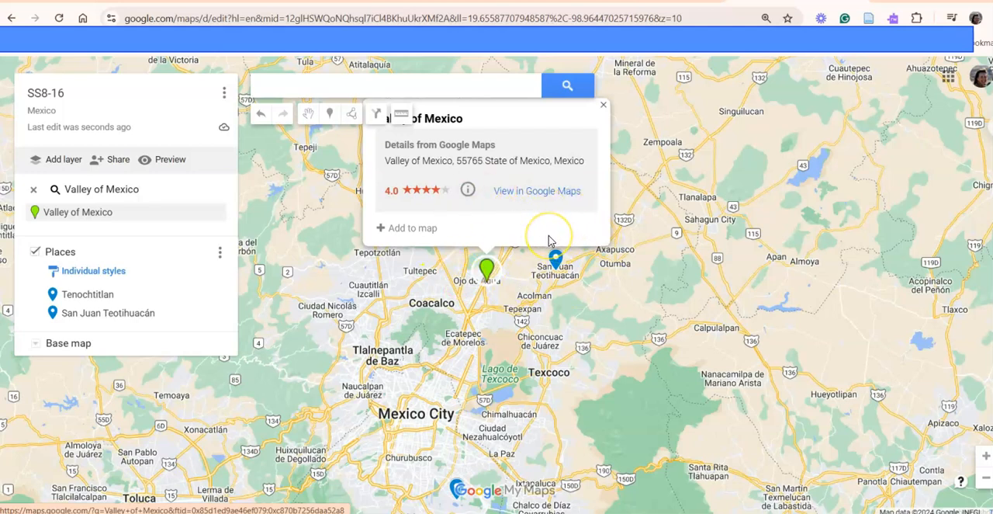
{"action": "left_click", "coordinate": [381, 232]}
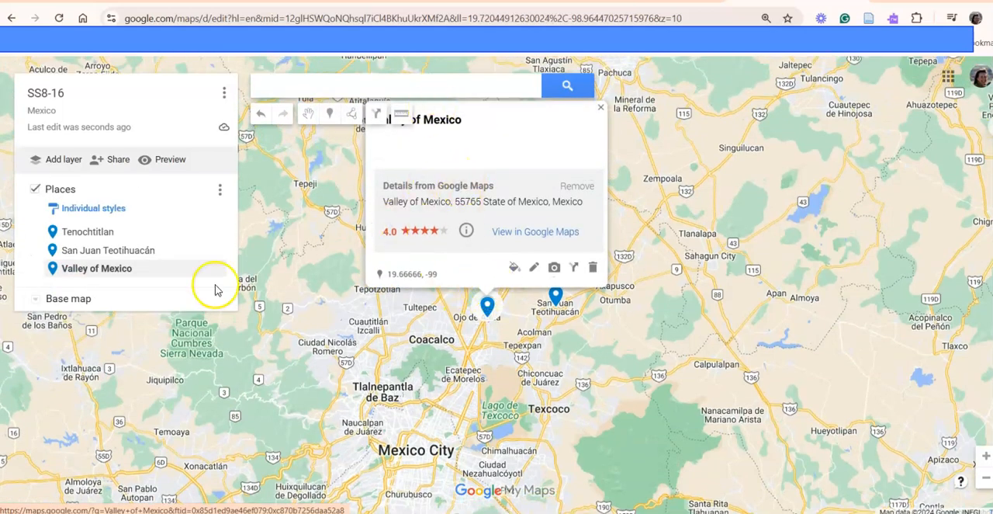
{"action": "left_click", "coordinate": [600, 108]}
- Examine how the Tenochtitlan, San Juan Teotihuacán and Valley of Mexico markers are positioned around Mexico City
{"action": "scroll", "coordinate": [622, 294], "scroll_direction": "down", "scroll_amount": 3}
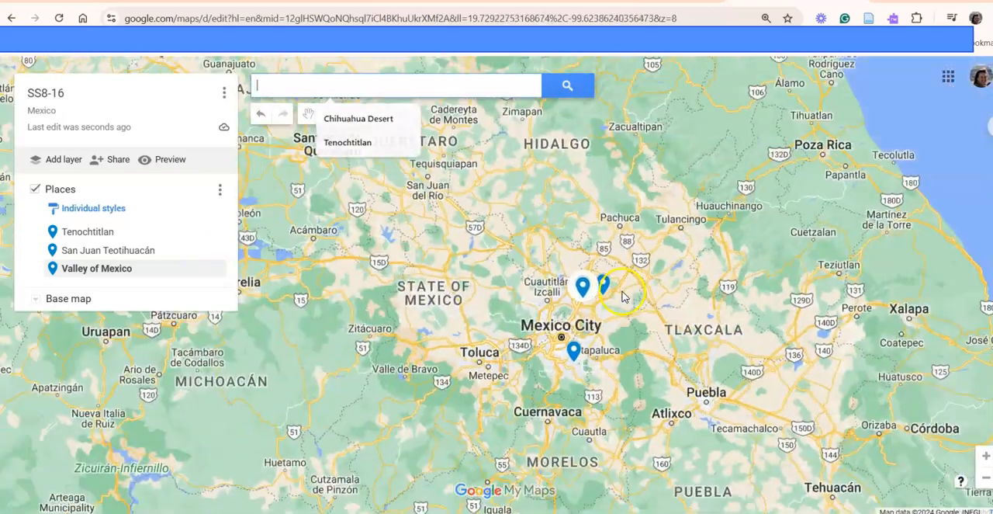
{"action": "scroll", "coordinate": [625, 291], "scroll_direction": "up", "scroll_amount": 1}
{"action": "scroll", "coordinate": [669, 296], "scroll_direction": "up", "scroll_amount": 1}
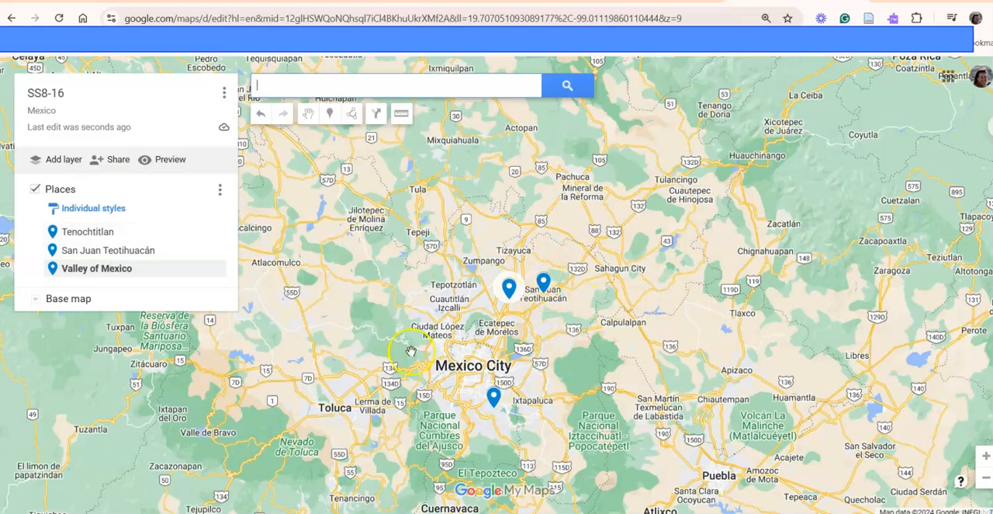
{"action": "scroll", "coordinate": [605, 392], "scroll_direction": "down", "scroll_amount": 1}
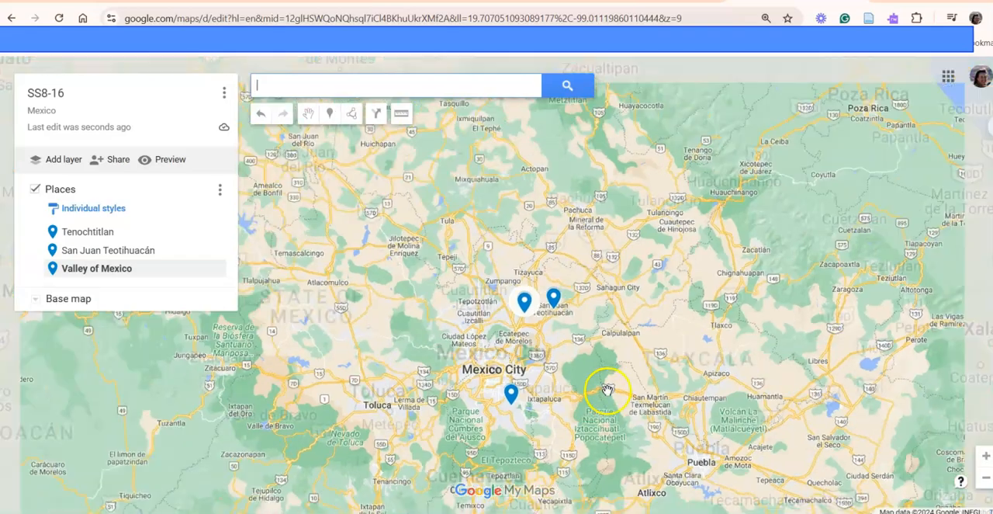
{"action": "scroll", "coordinate": [606, 390], "scroll_direction": "down", "scroll_amount": 1}
{"action": "scroll", "coordinate": [650, 405], "scroll_direction": "down", "scroll_amount": 1}
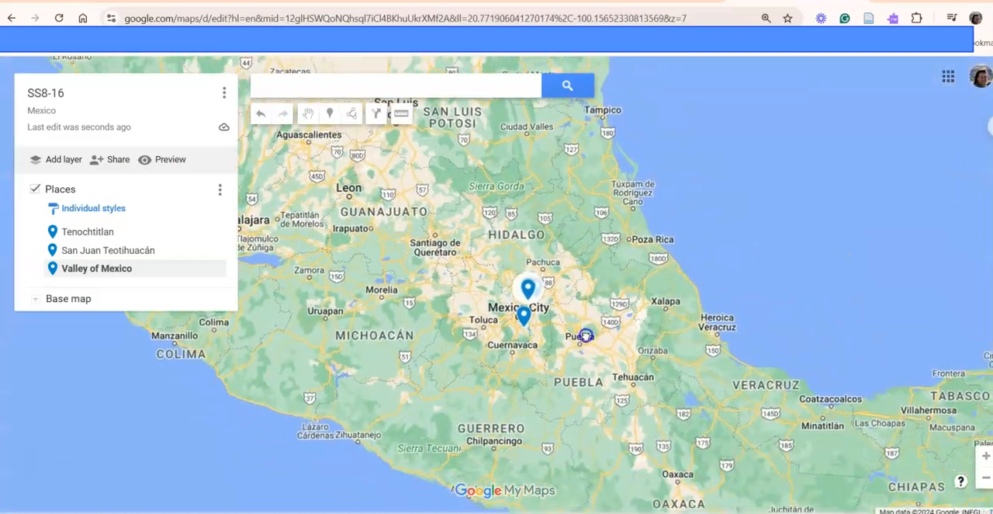
{"action": "scroll", "coordinate": [587, 350], "scroll_direction": "down", "scroll_amount": 1}
{"action": "scroll", "coordinate": [586, 348], "scroll_direction": "up", "scroll_amount": 2}
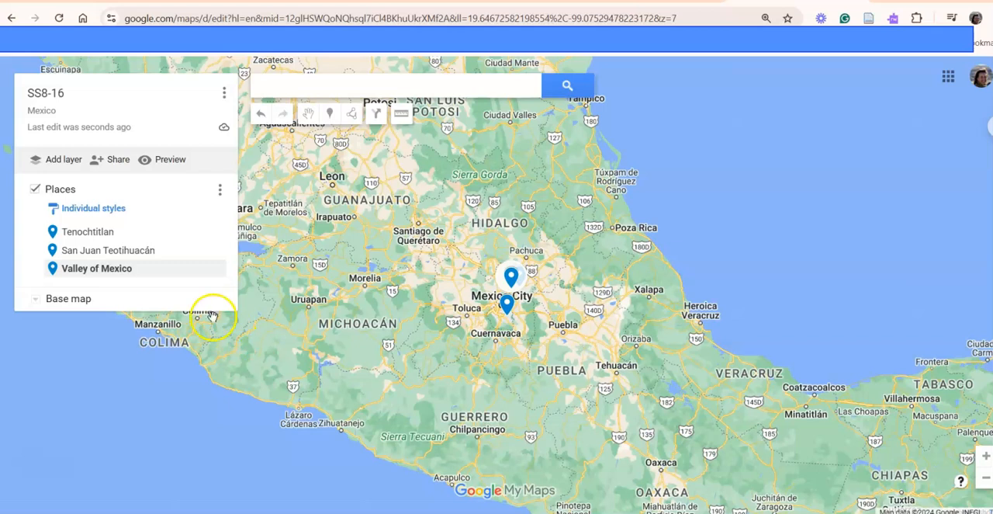
- Add a new layer to the map and name it Water
{"action": "left_click", "coordinate": [53, 160]}
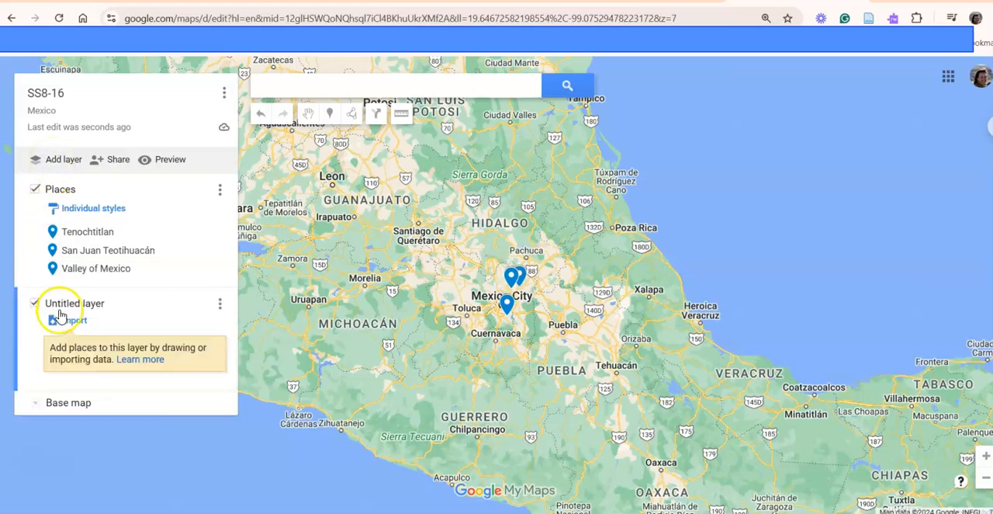
{"action": "left_click", "coordinate": [220, 304]}
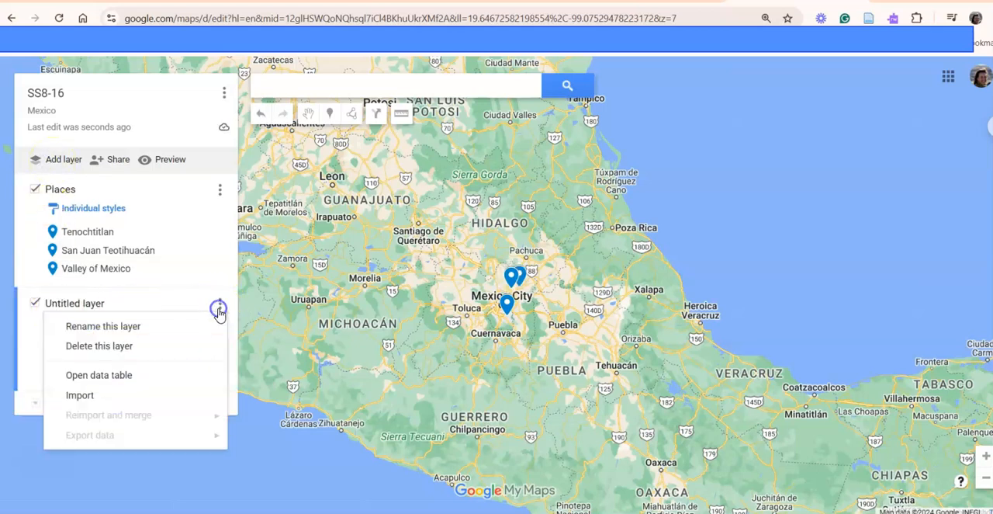
{"action": "left_click", "coordinate": [137, 330]}
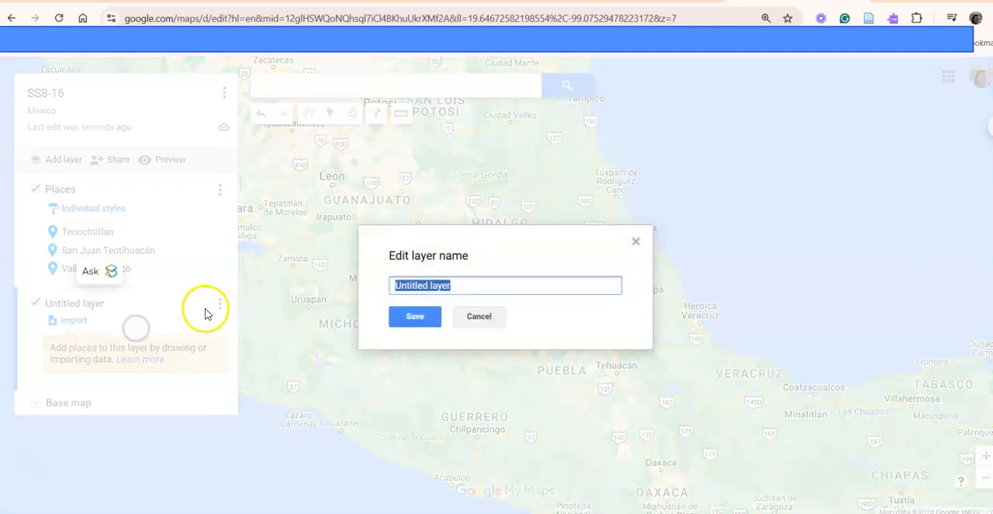
{"action": "type", "text": "Water"}
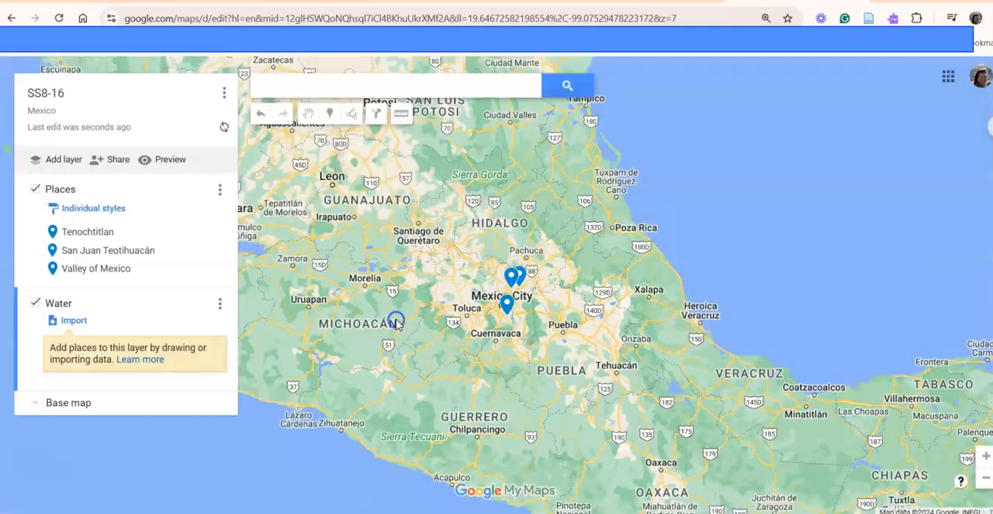
{"action": "left_click", "coordinate": [398, 318]}
- Switch to the SOC8-16asn Google Docs document, copy Rio Grande from the Water checklist and extend that item to Rio Grande River
{"action": "left_click", "coordinate": [726, 512]}
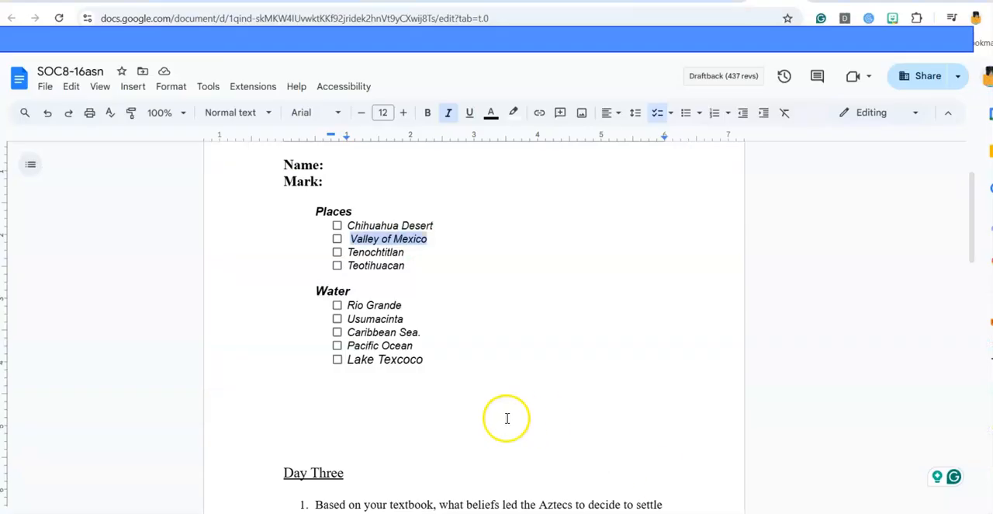
{"action": "left_click_drag", "start_coordinate": [348, 305], "coordinate": [401, 307]}
{"action": "key", "text": "ctrl+c"}
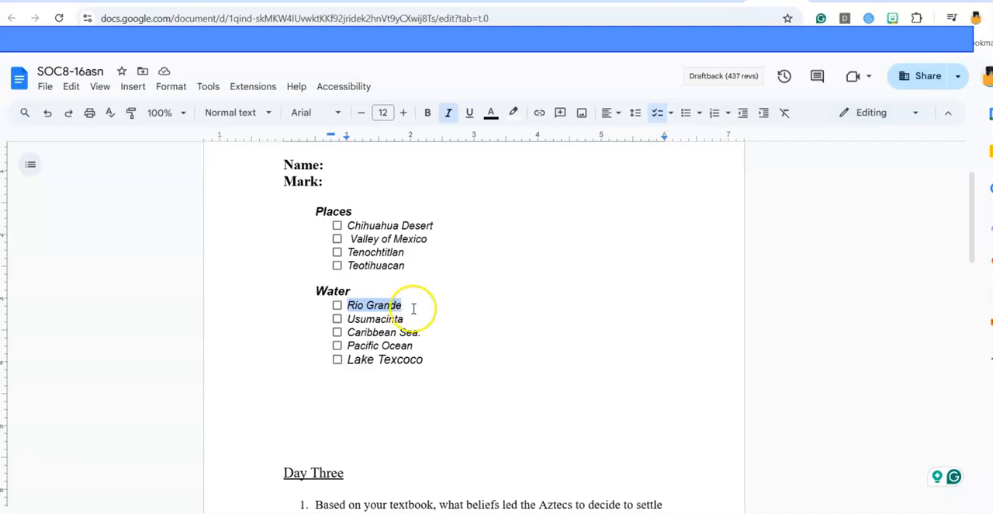
{"action": "left_click", "coordinate": [414, 308]}
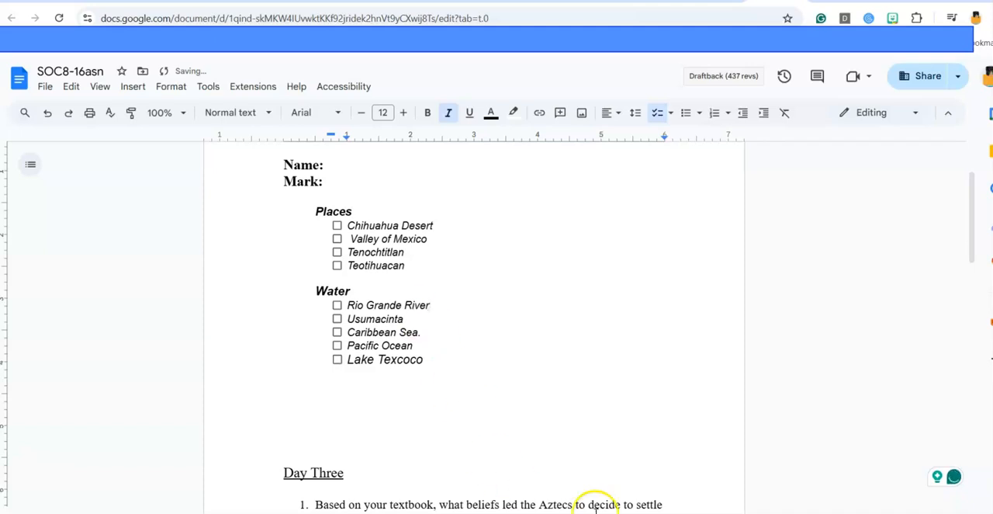
- Return to My Maps and search for the copied Rio Grande
{"action": "left_click", "coordinate": [587, 465]}
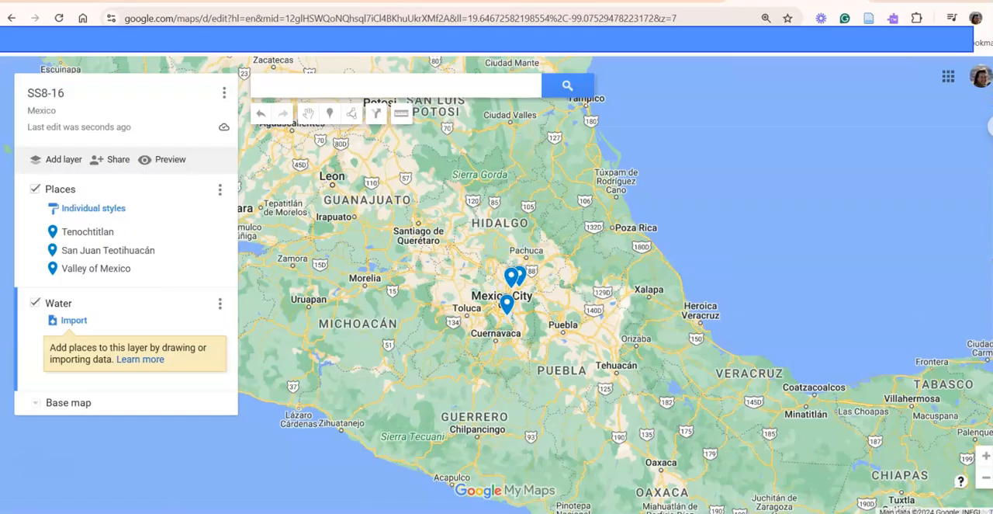
{"action": "left_click", "coordinate": [279, 88]}
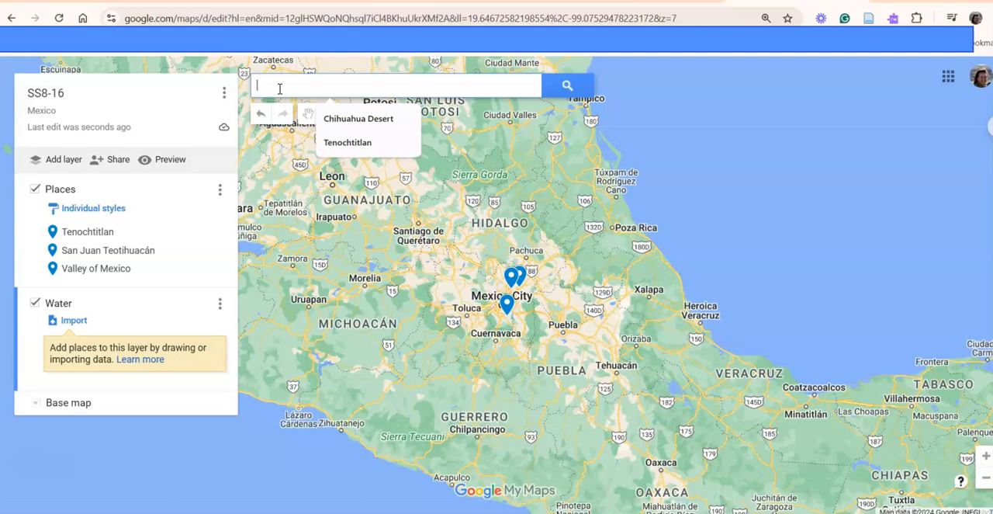
{"action": "key", "text": "ctrl+v"}
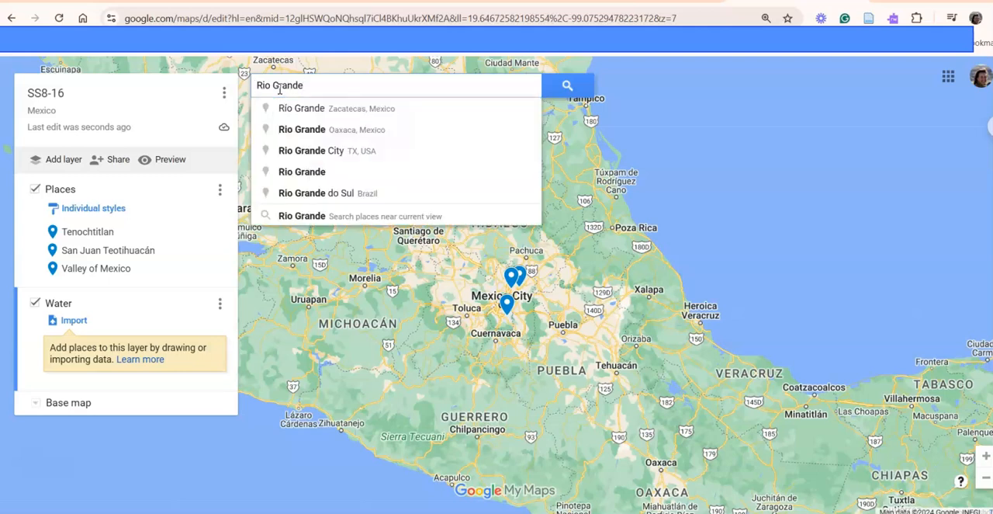
{"action": "key", "text": "Return"}
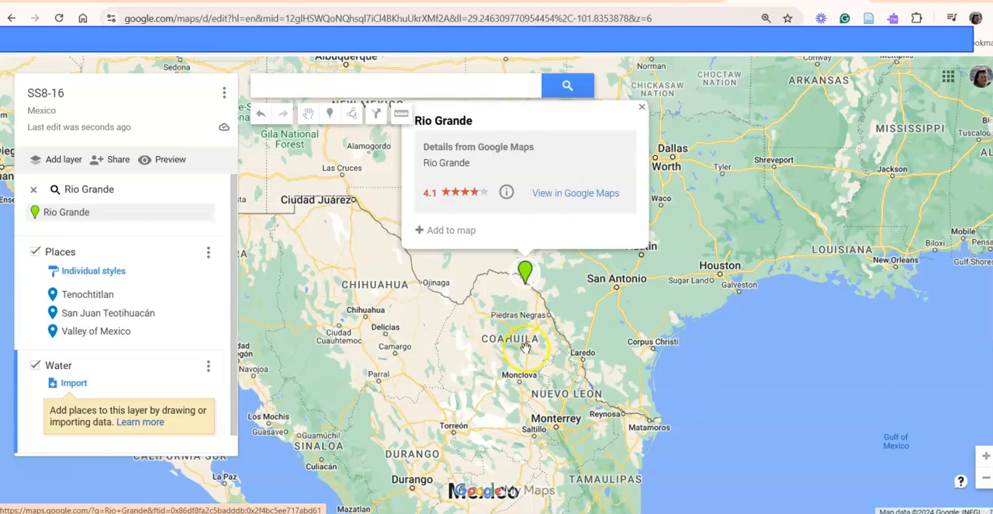
{"action": "scroll", "coordinate": [537, 354], "scroll_direction": "up", "scroll_amount": 2}
{"action": "scroll", "coordinate": [537, 354], "scroll_direction": "down", "scroll_amount": 2}
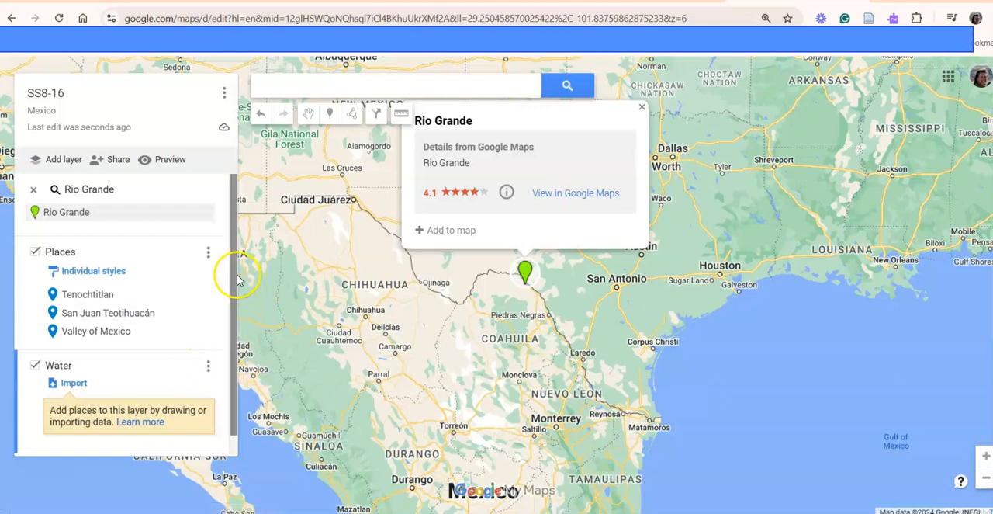
- Try out several of the available base map styles and set the base map to Satellite
{"action": "left_click_drag", "start_coordinate": [233, 281], "coordinate": [237, 371]}
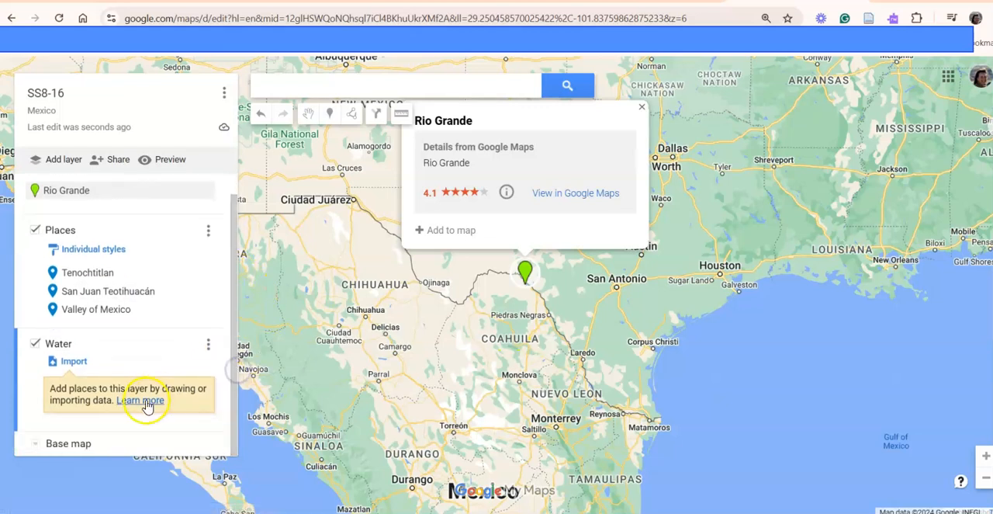
{"action": "left_click", "coordinate": [76, 444]}
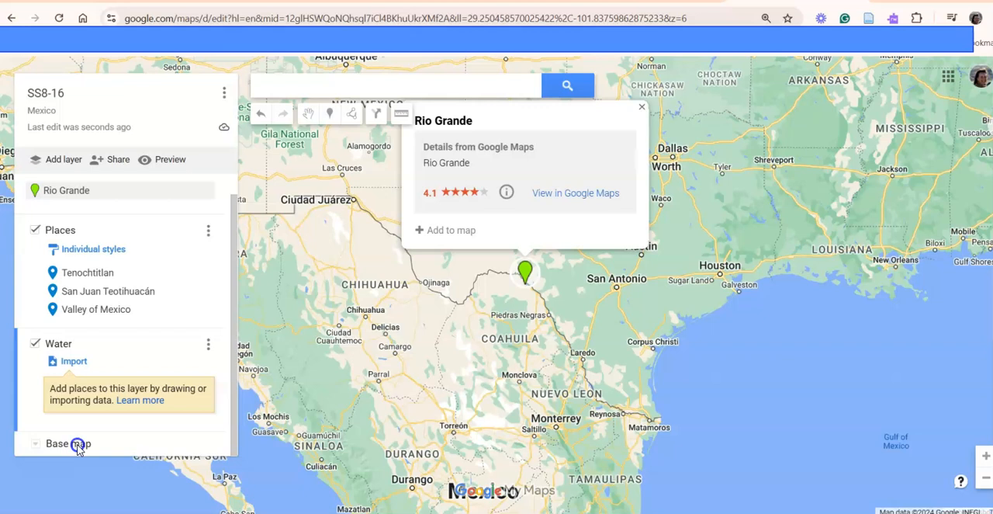
{"action": "left_click", "coordinate": [35, 443]}
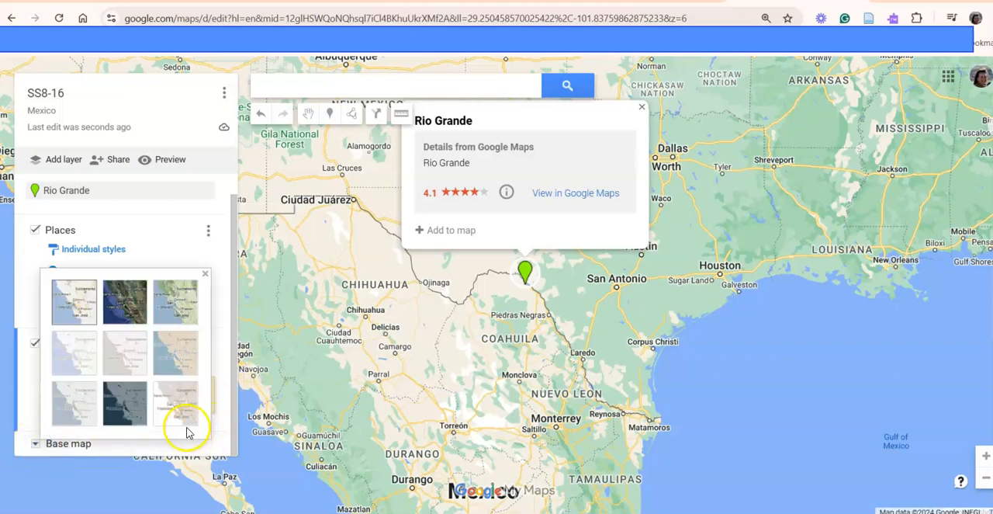
{"action": "left_click", "coordinate": [180, 360]}
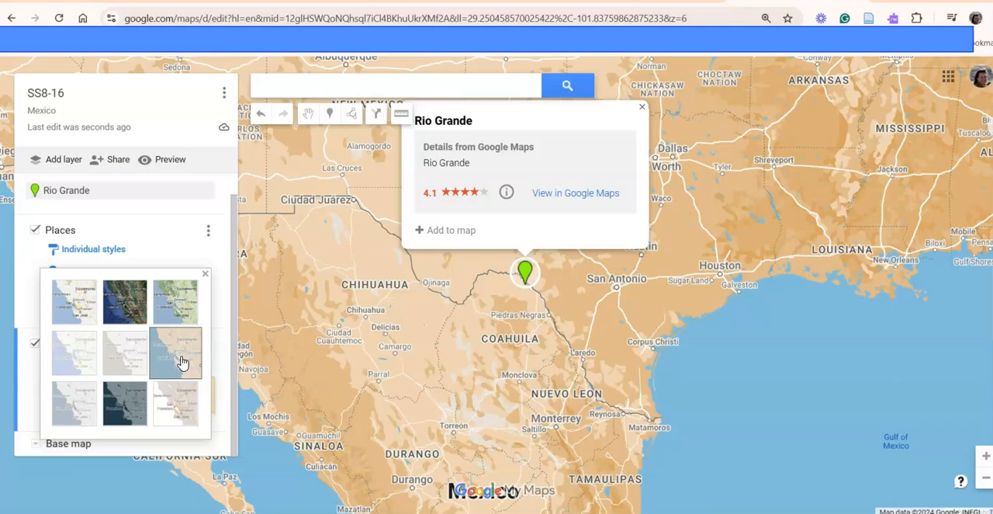
{"action": "left_click", "coordinate": [177, 404]}
{"action": "left_click", "coordinate": [126, 406]}
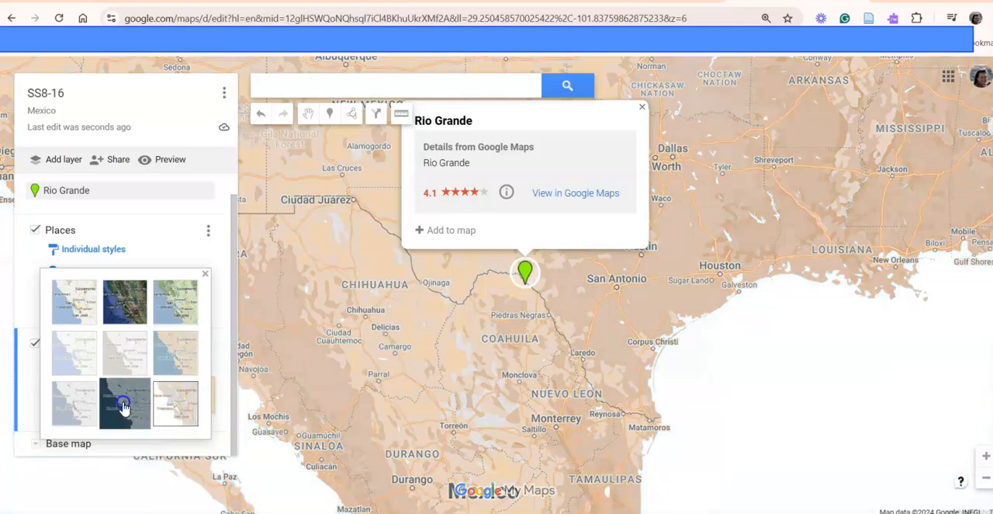
{"action": "left_click", "coordinate": [73, 404]}
{"action": "left_click", "coordinate": [75, 361]}
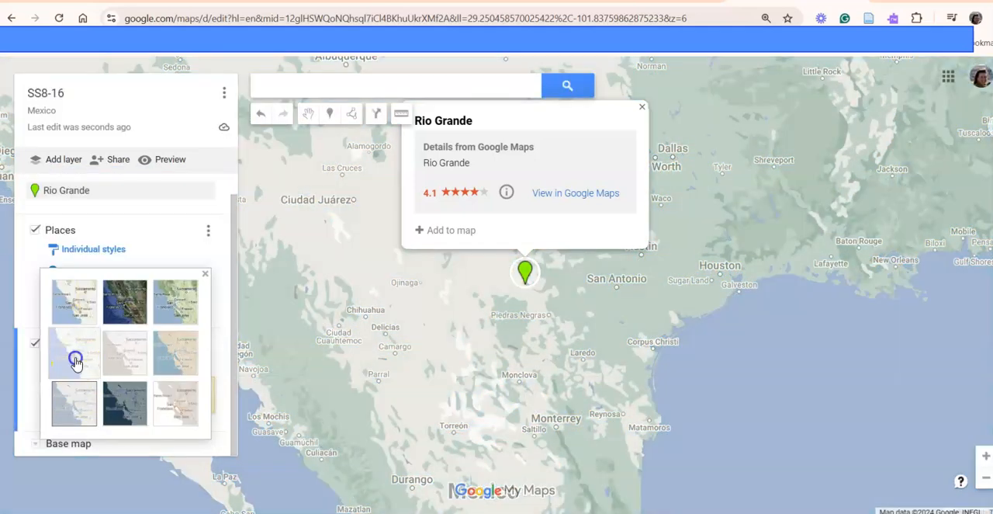
{"action": "left_click", "coordinate": [73, 306]}
{"action": "left_click", "coordinate": [131, 307]}
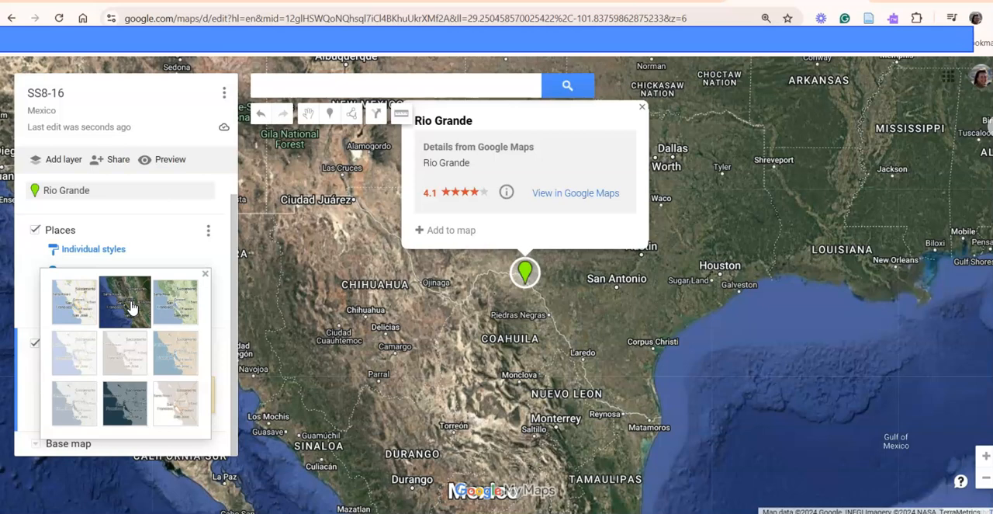
{"action": "left_click", "coordinate": [175, 301]}
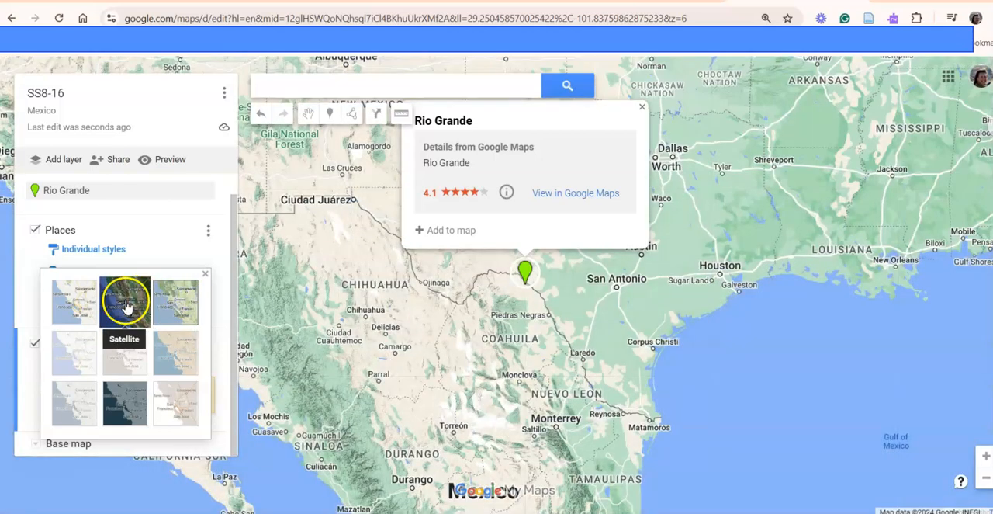
{"action": "left_click", "coordinate": [126, 307]}
- Start a line in the Water layer at the Rio Grande marker and trace the river southeast past Ciudad Acuña to Jiménez
{"action": "scroll", "coordinate": [532, 359], "scroll_direction": "up", "scroll_amount": 1}
{"action": "scroll", "coordinate": [531, 359], "scroll_direction": "down", "scroll_amount": 1}
{"action": "scroll", "coordinate": [531, 359], "scroll_direction": "up", "scroll_amount": 1}
{"action": "left_click_drag", "start_coordinate": [539, 199], "coordinate": [518, 319]}
{"action": "double_click", "coordinate": [543, 298]}
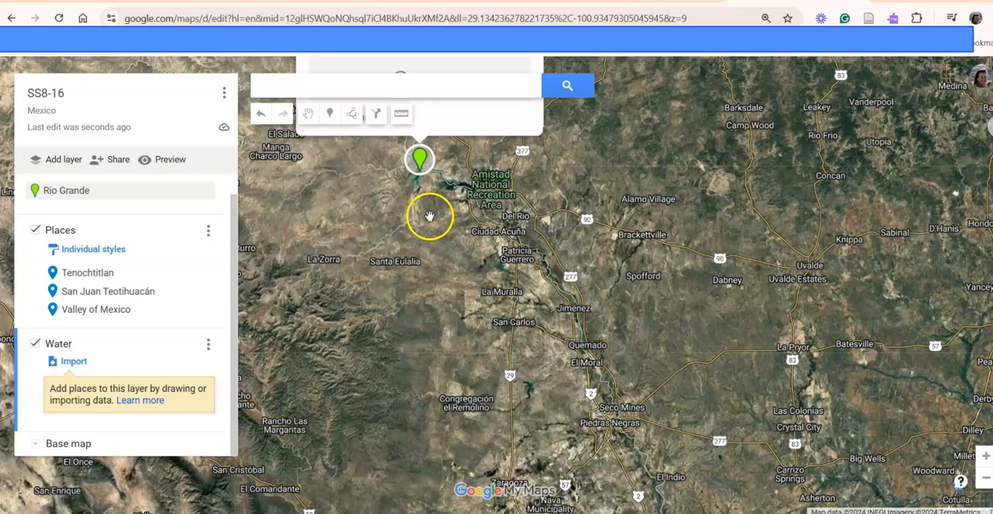
{"action": "left_click_drag", "start_coordinate": [429, 217], "coordinate": [420, 319]}
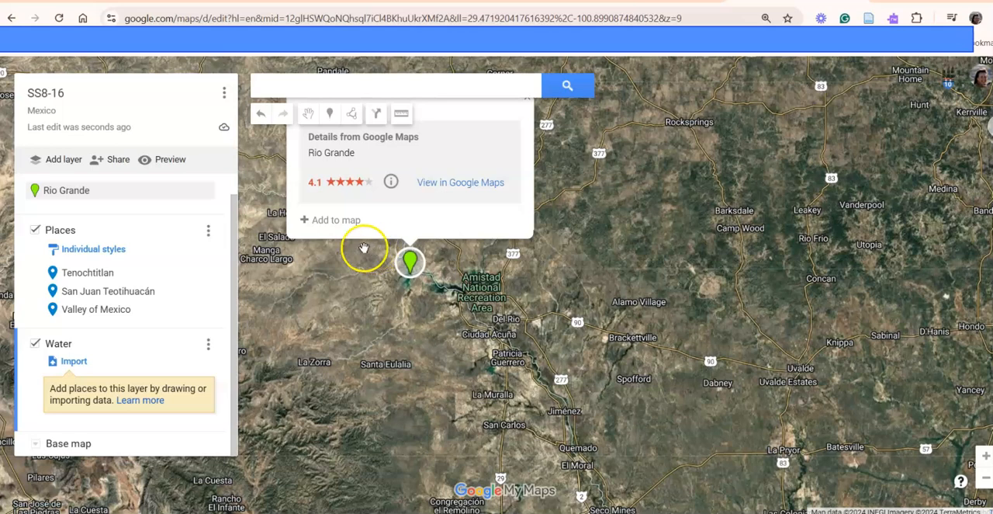
{"action": "left_click_drag", "start_coordinate": [54, 513], "coordinate": [65, 474]}
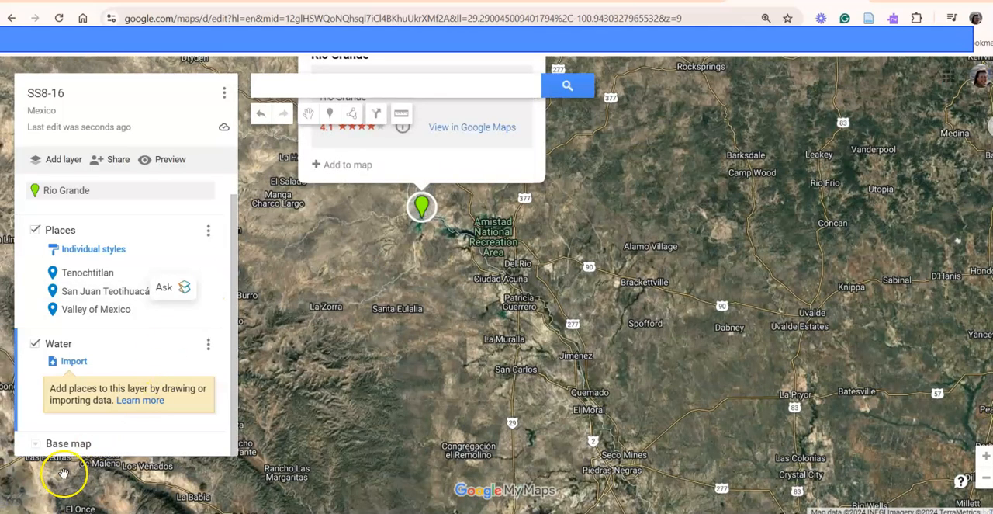
{"action": "left_click", "coordinate": [353, 116]}
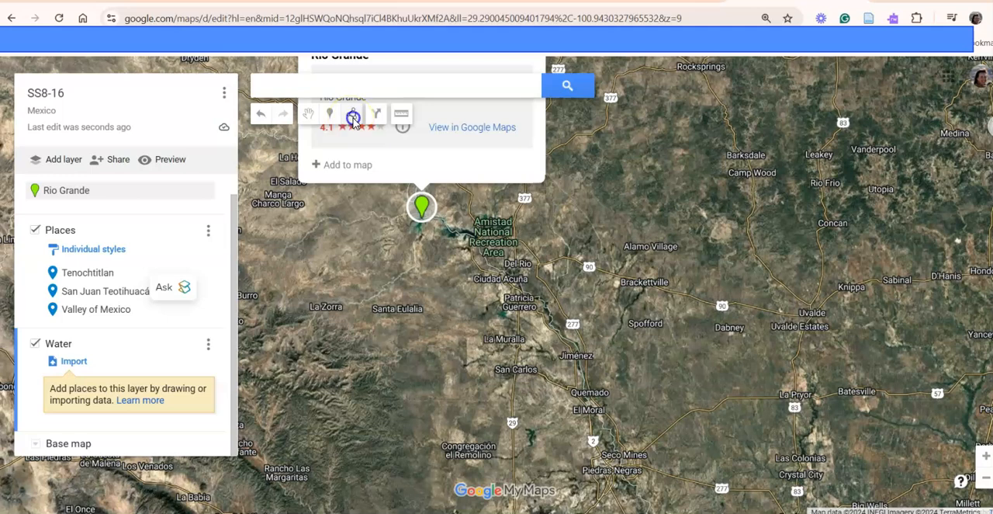
{"action": "left_click", "coordinate": [368, 148]}
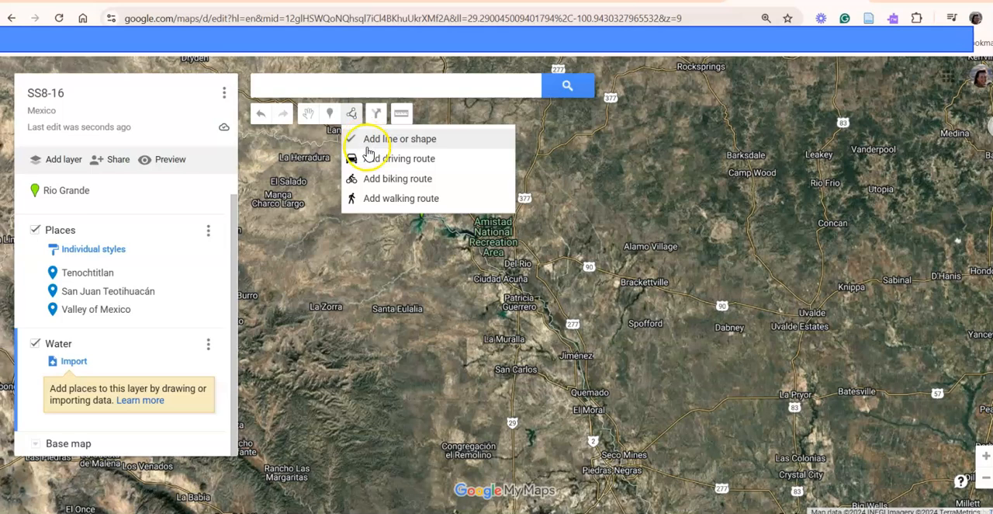
{"action": "left_click", "coordinate": [372, 139]}
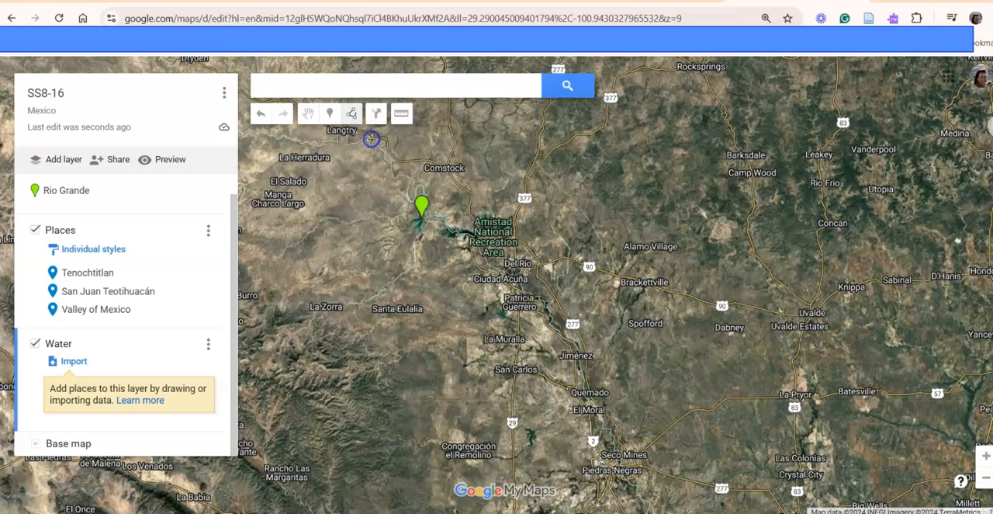
{"action": "left_click", "coordinate": [419, 218]}
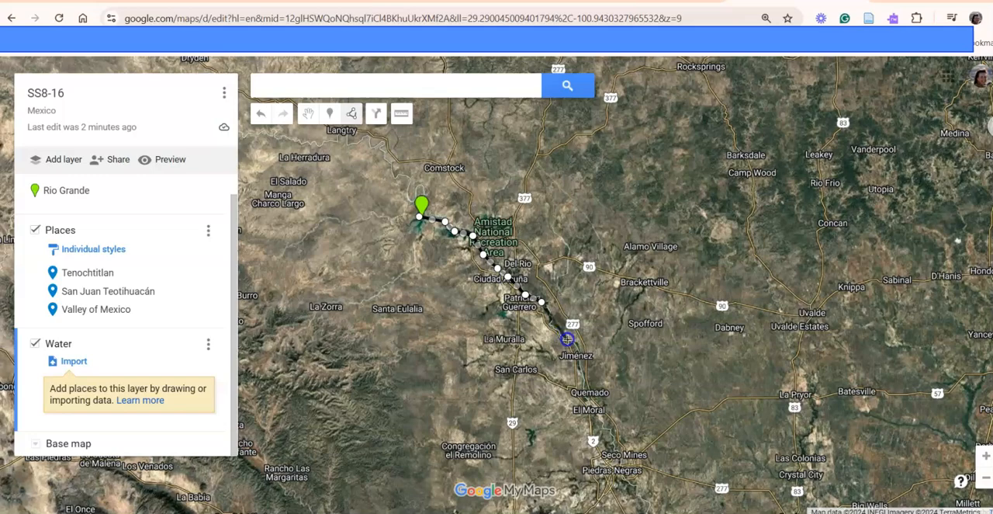
{"action": "left_click", "coordinate": [576, 347]}
- Continue tracing the Rio Grande line southeast from Jiménez past Piedras Negras to a point northwest of Laredo
{"action": "scroll", "coordinate": [600, 345], "scroll_direction": "down", "scroll_amount": 1}
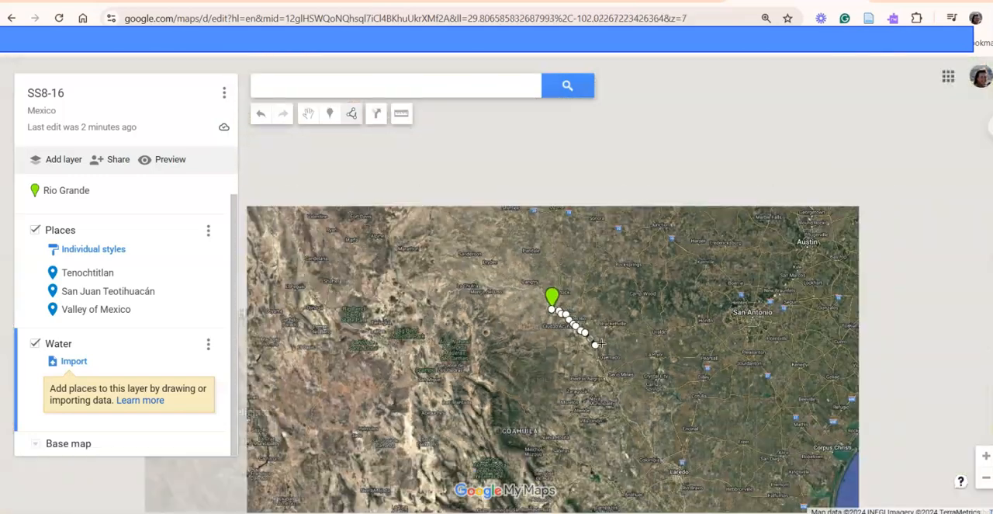
{"action": "scroll", "coordinate": [616, 349], "scroll_direction": "up", "scroll_amount": 1}
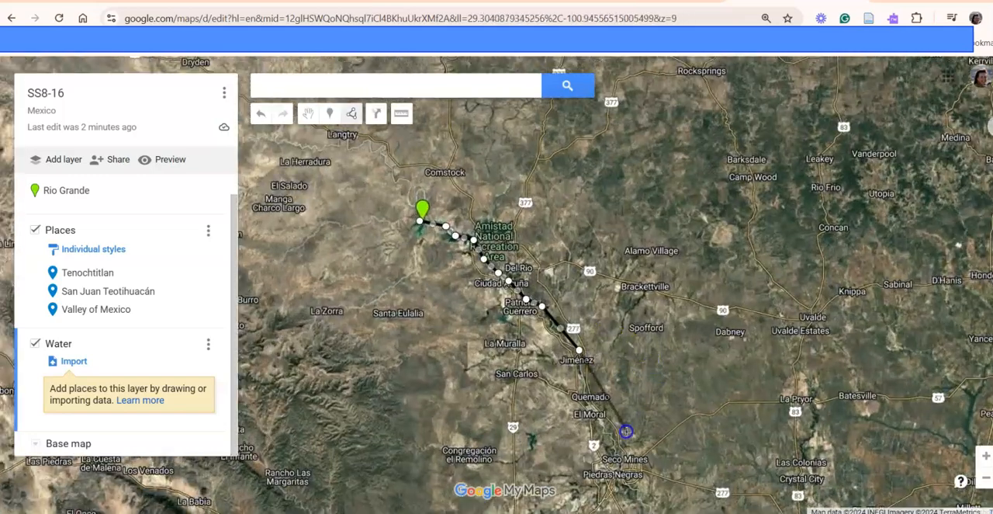
{"action": "left_click", "coordinate": [609, 439]}
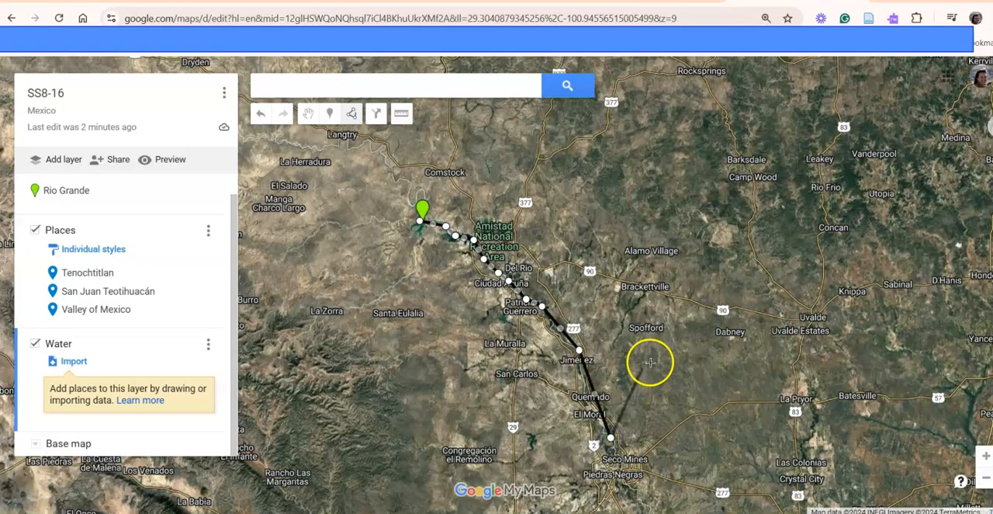
{"action": "scroll", "coordinate": [635, 464], "scroll_direction": "down", "scroll_amount": 1}
{"action": "scroll", "coordinate": [635, 464], "scroll_direction": "up", "scroll_amount": 1}
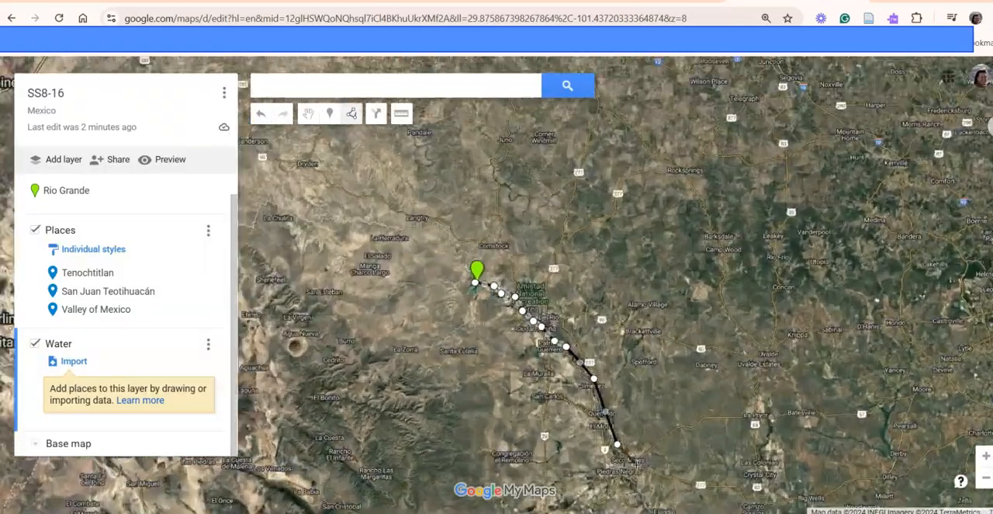
{"action": "scroll", "coordinate": [634, 465], "scroll_direction": "down", "scroll_amount": 1}
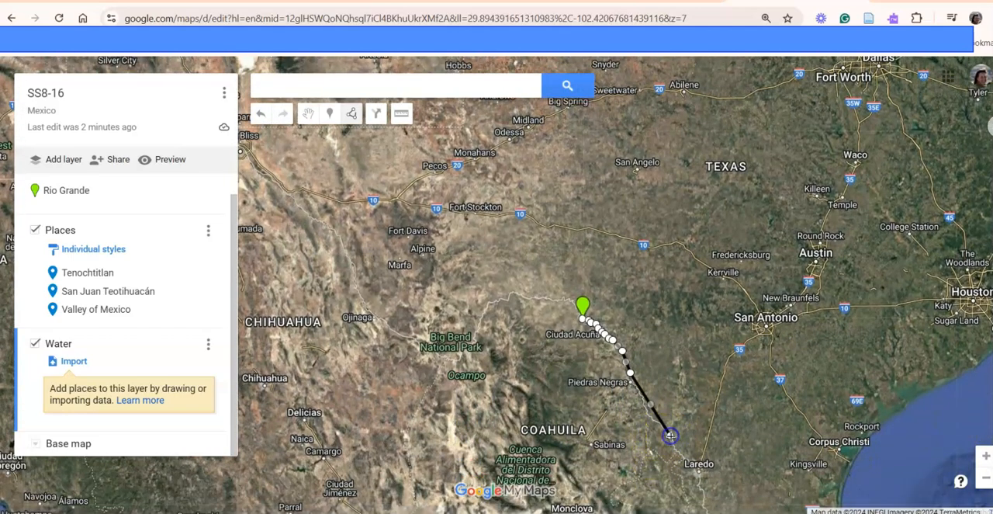
{"action": "scroll", "coordinate": [665, 433], "scroll_direction": "down", "scroll_amount": 1}
{"action": "scroll", "coordinate": [670, 436], "scroll_direction": "up", "scroll_amount": 1}
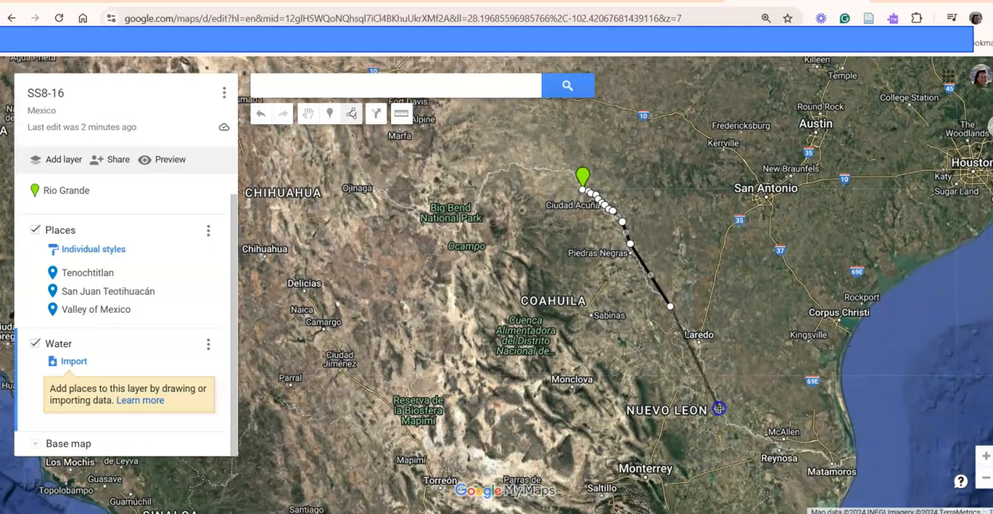
- Extend the river line past Laredo, McAllen and Reynosa to the Gulf coast near Matamoros and finish it
{"action": "left_click", "coordinate": [722, 411]}
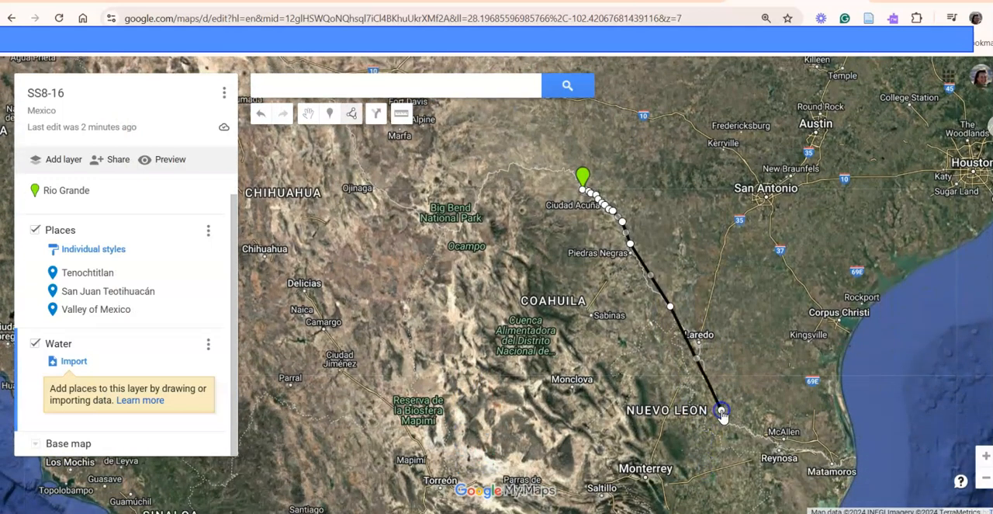
{"action": "left_click", "coordinate": [765, 441]}
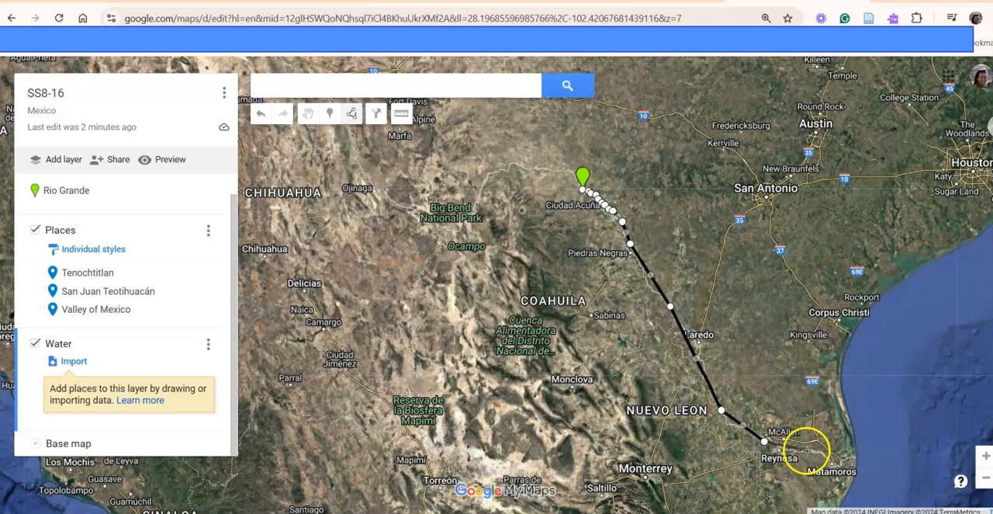
{"action": "left_click", "coordinate": [839, 464]}
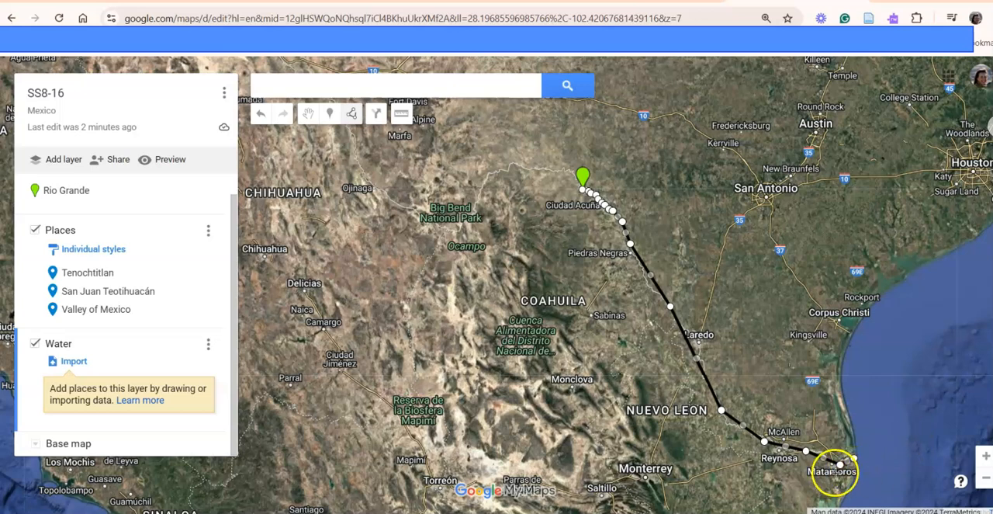
{"action": "left_click", "coordinate": [841, 465]}
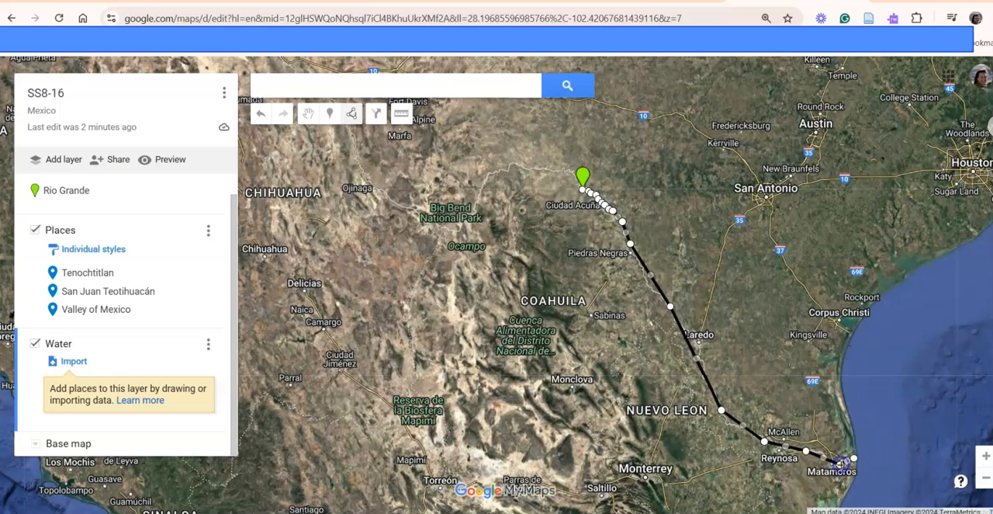
{"action": "left_click", "coordinate": [851, 459]}
{"action": "left_click", "coordinate": [851, 460]}
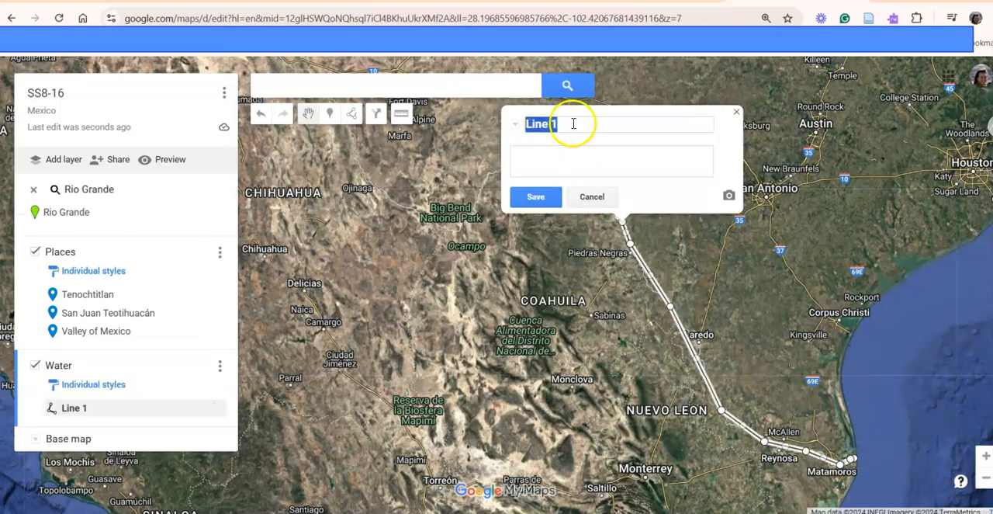
- Name the finished line Rio Grande river, save it and close its details
{"action": "type", "text": "Rio Grand"}
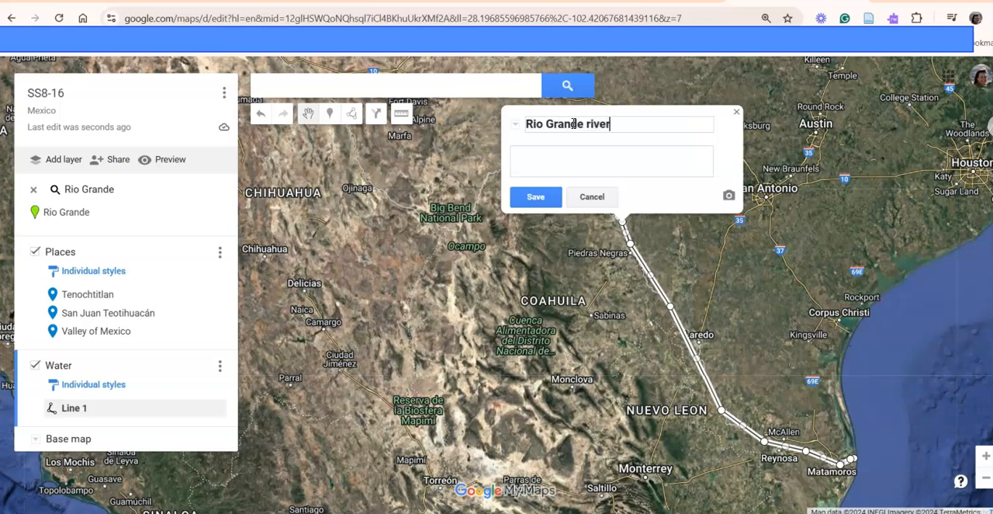
{"action": "left_click", "coordinate": [533, 199]}
{"action": "left_click", "coordinate": [734, 114]}
- Start a second line in the Water layer at the Rio Grande marker and trace the river northwest past Ojinaga and Ciudad Juárez to Las Cruces
{"action": "scroll", "coordinate": [712, 250], "scroll_direction": "down", "scroll_amount": 2}
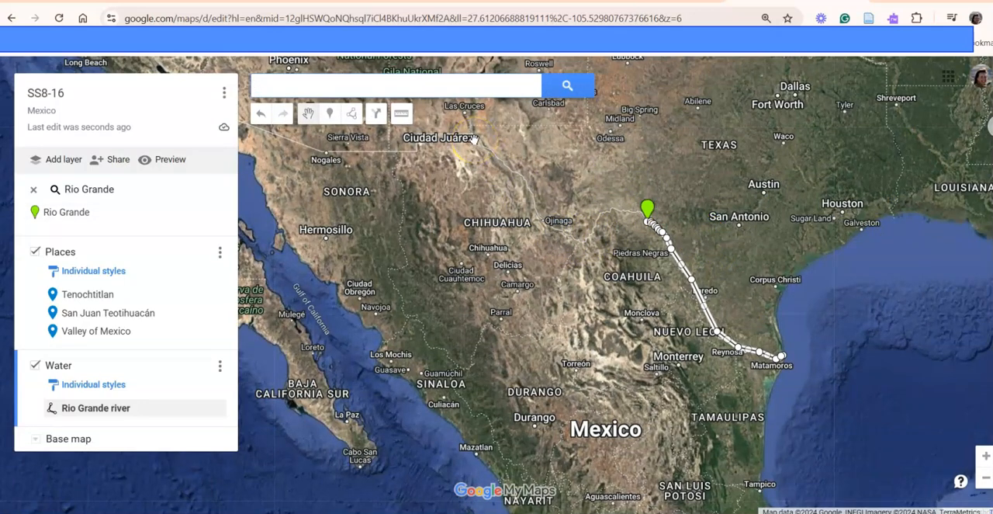
{"action": "scroll", "coordinate": [492, 222], "scroll_direction": "down", "scroll_amount": 1}
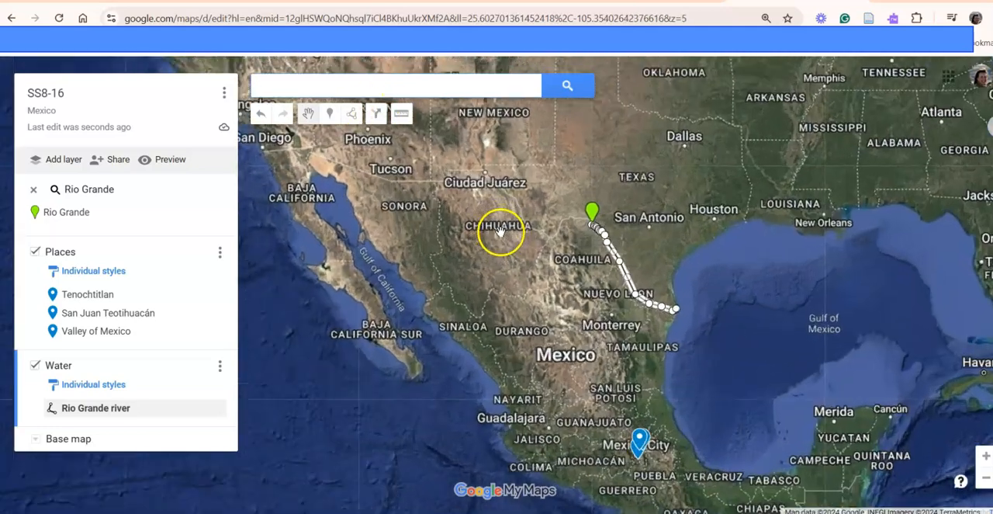
{"action": "scroll", "coordinate": [501, 231], "scroll_direction": "up", "scroll_amount": 1}
{"action": "left_click", "coordinate": [353, 113]}
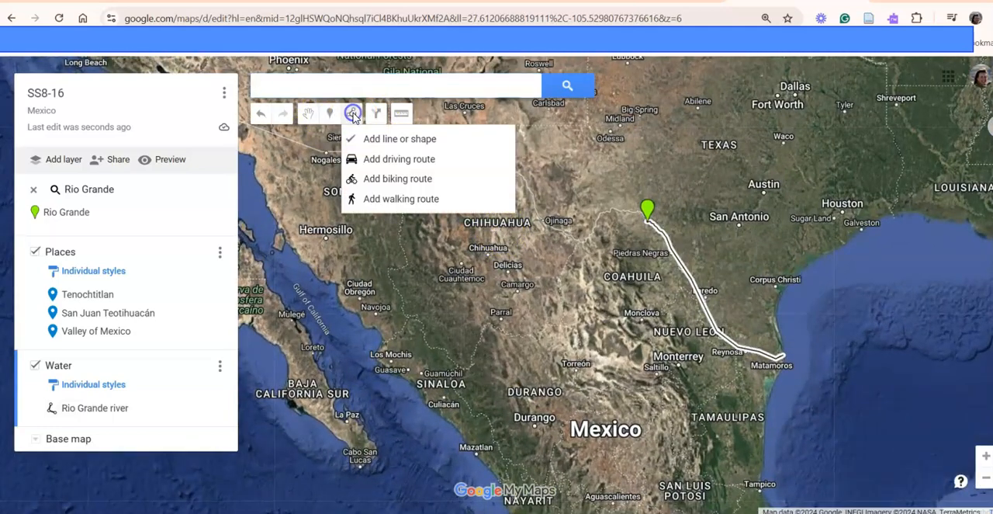
{"action": "left_click", "coordinate": [399, 139]}
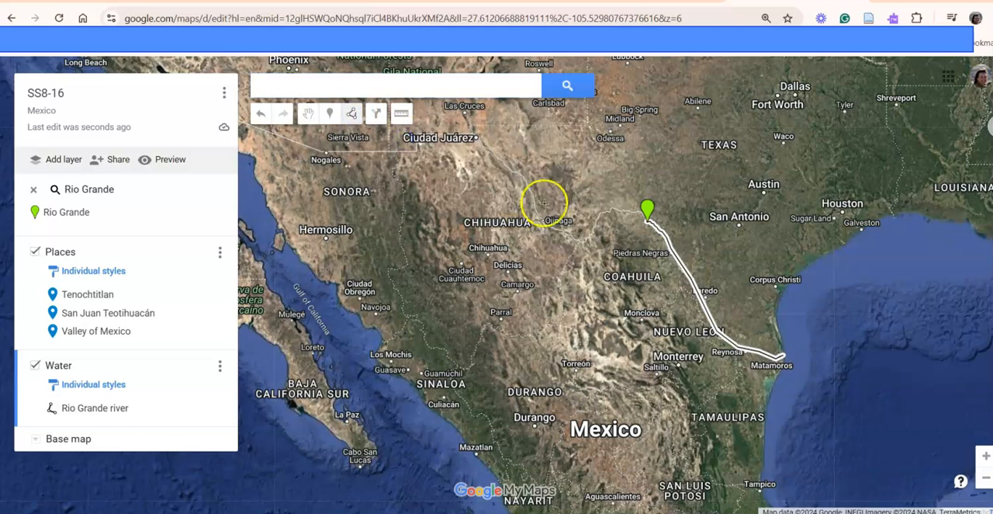
{"action": "left_click", "coordinate": [637, 211]}
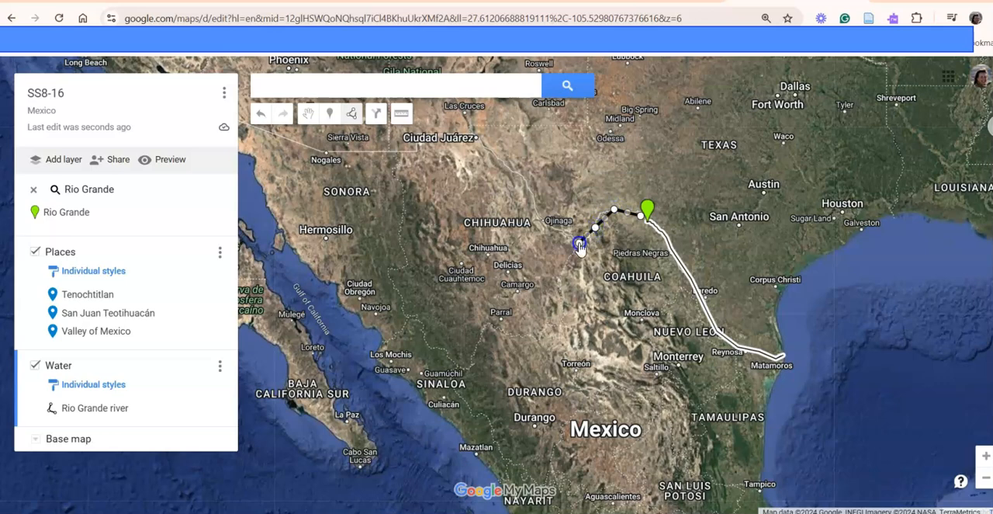
{"action": "left_click", "coordinate": [533, 206]}
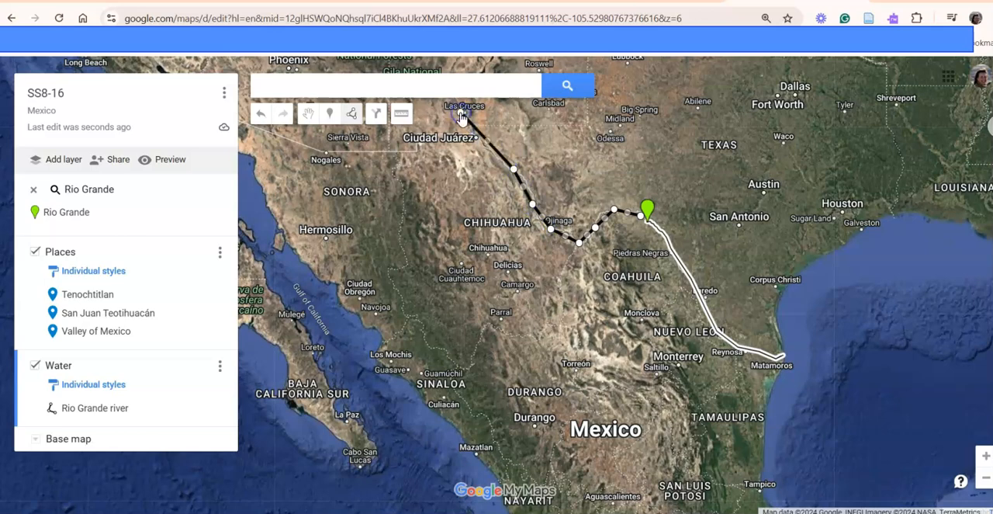
- Finish the second river line at Las Cruces and save it with the name Rio Grande
{"action": "scroll", "coordinate": [509, 194], "scroll_direction": "up", "scroll_amount": 2}
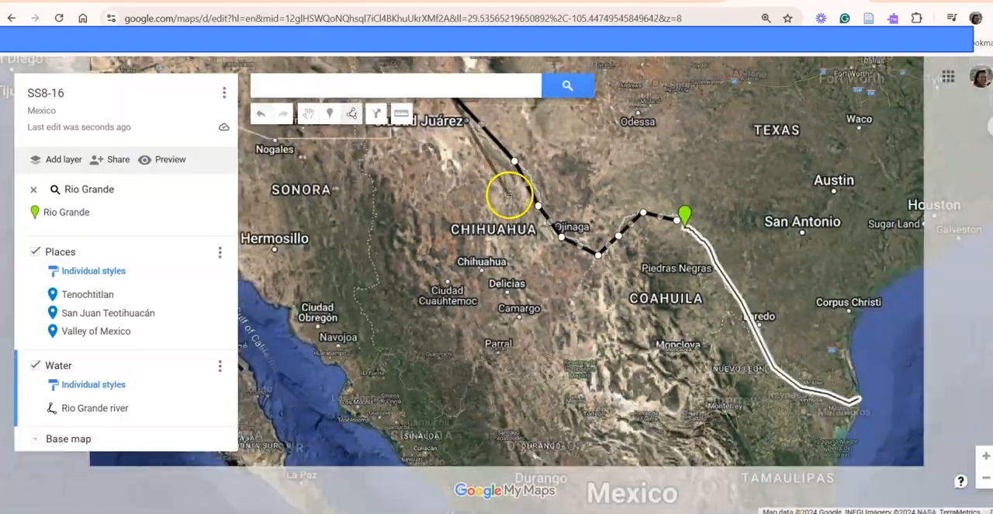
{"action": "scroll", "coordinate": [506, 195], "scroll_direction": "down", "scroll_amount": 3}
{"action": "scroll", "coordinate": [493, 160], "scroll_direction": "up", "scroll_amount": 1}
{"action": "scroll", "coordinate": [501, 160], "scroll_direction": "down", "scroll_amount": 2}
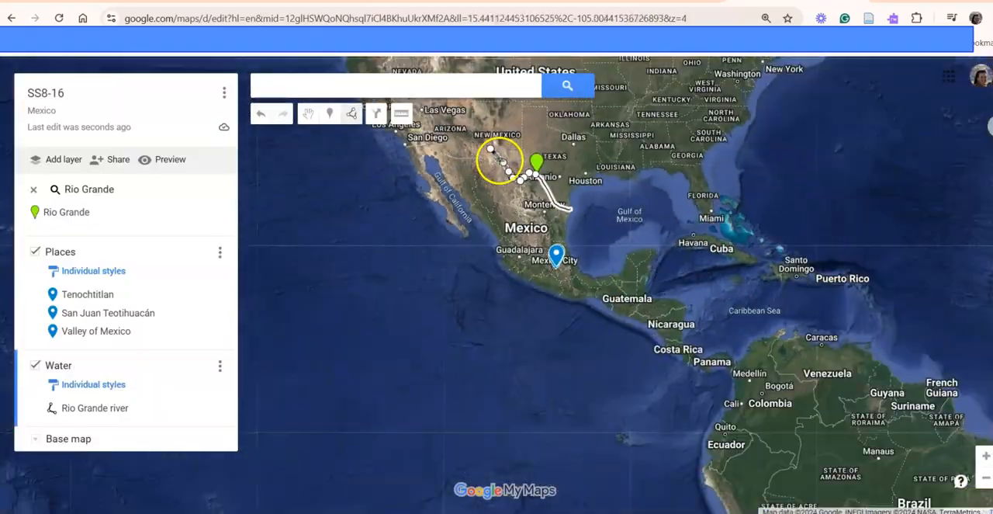
{"action": "scroll", "coordinate": [492, 156], "scroll_direction": "up", "scroll_amount": 1}
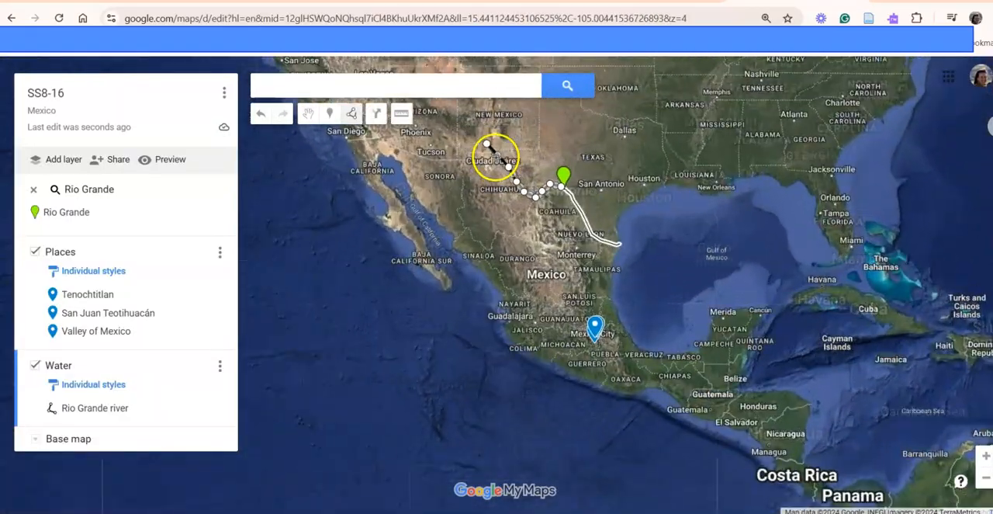
{"action": "scroll", "coordinate": [494, 154], "scroll_direction": "up", "scroll_amount": 1}
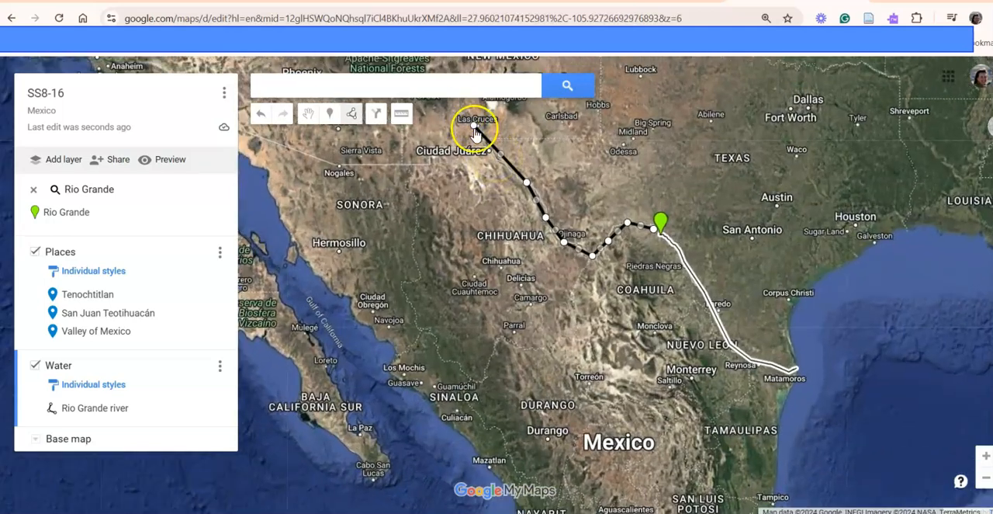
{"action": "left_click", "coordinate": [475, 129]}
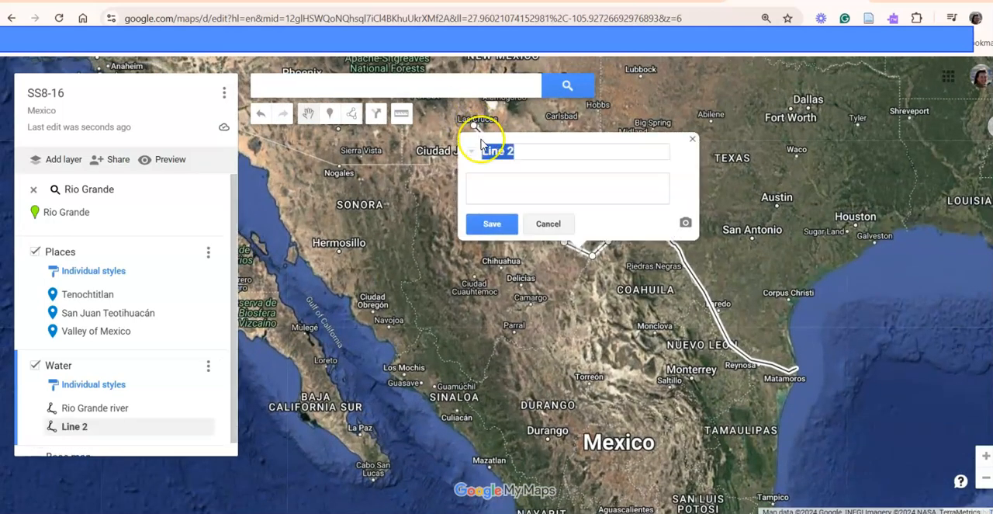
{"action": "type", "text": "Rio Grand"}
{"action": "left_click", "coordinate": [500, 224]}
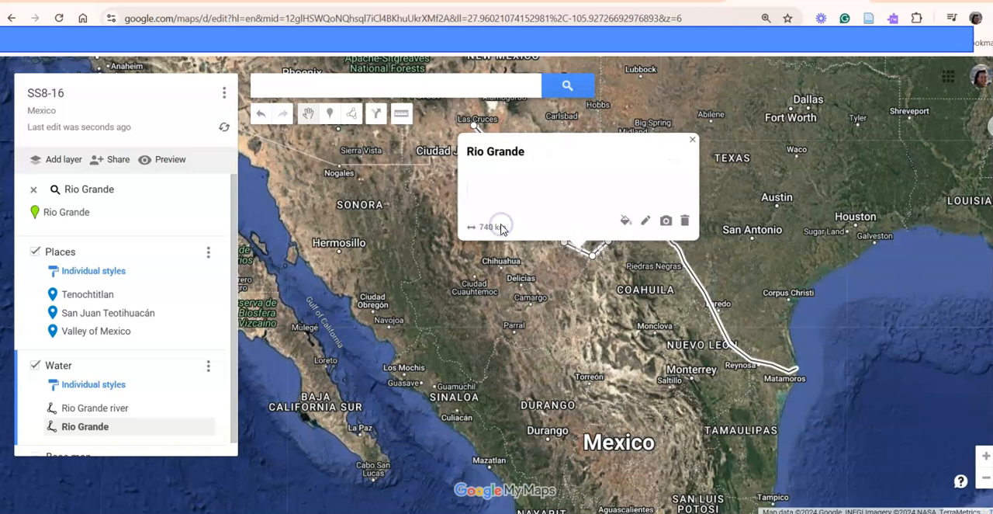
{"action": "left_click", "coordinate": [693, 140]}
- Switch to the SOC8-16asn Google Docs document and copy Usumacinta from the Water checklist
{"action": "scroll", "coordinate": [749, 286], "scroll_direction": "down", "scroll_amount": 3}
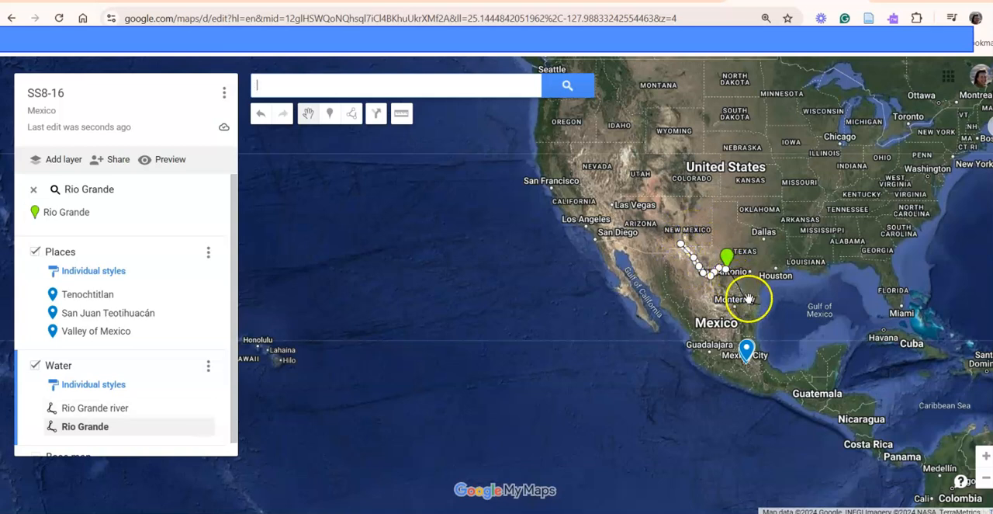
{"action": "scroll", "coordinate": [758, 305], "scroll_direction": "up", "scroll_amount": 2}
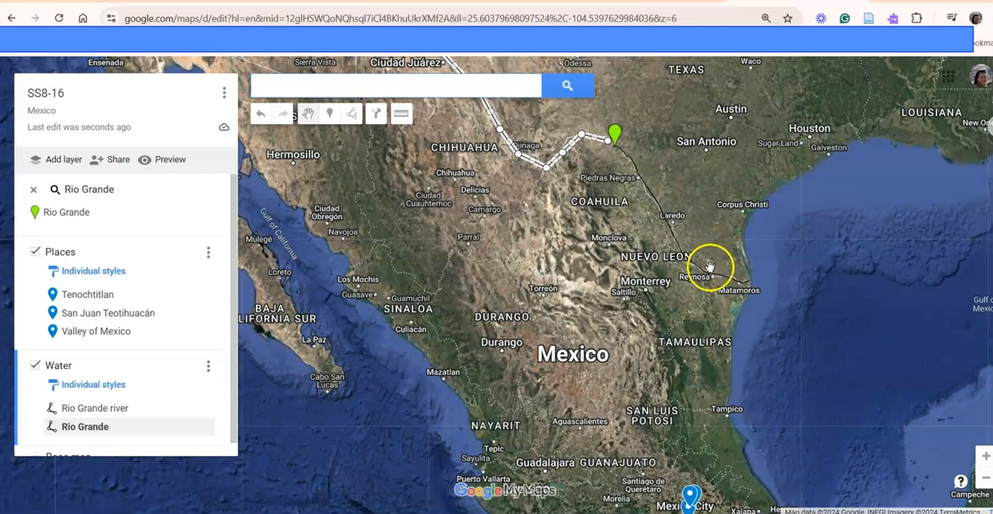
{"action": "key", "text": "alt+Tab"}
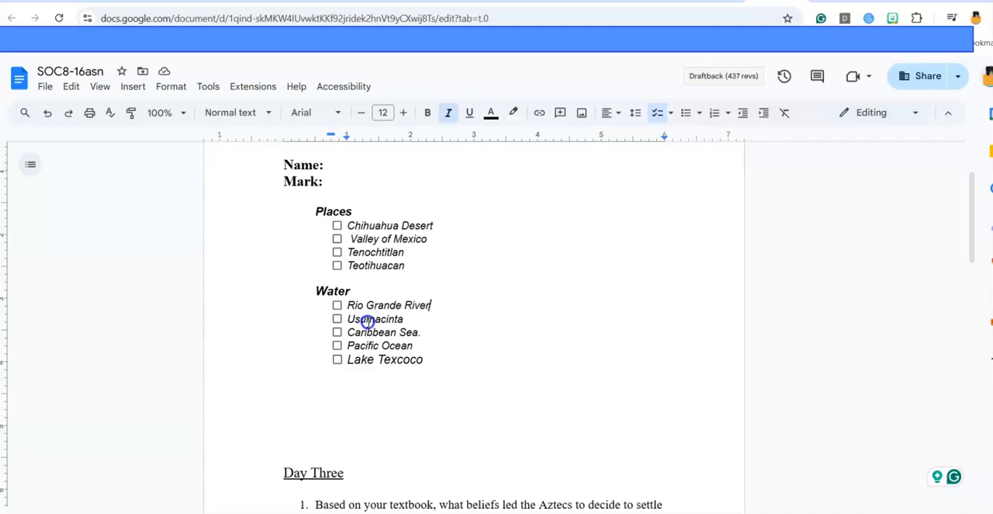
{"action": "double_click", "coordinate": [368, 321]}
{"action": "key", "text": "ctrl+c"}
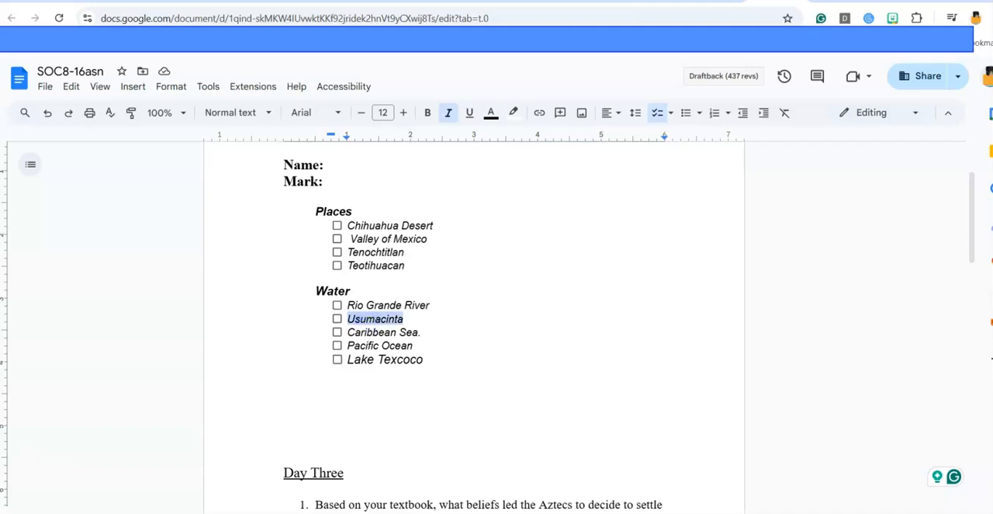
- Return to My Maps and search for the copied Usumacinta
{"action": "key", "text": "alt+Tab"}
{"action": "left_click", "coordinate": [290, 83]}
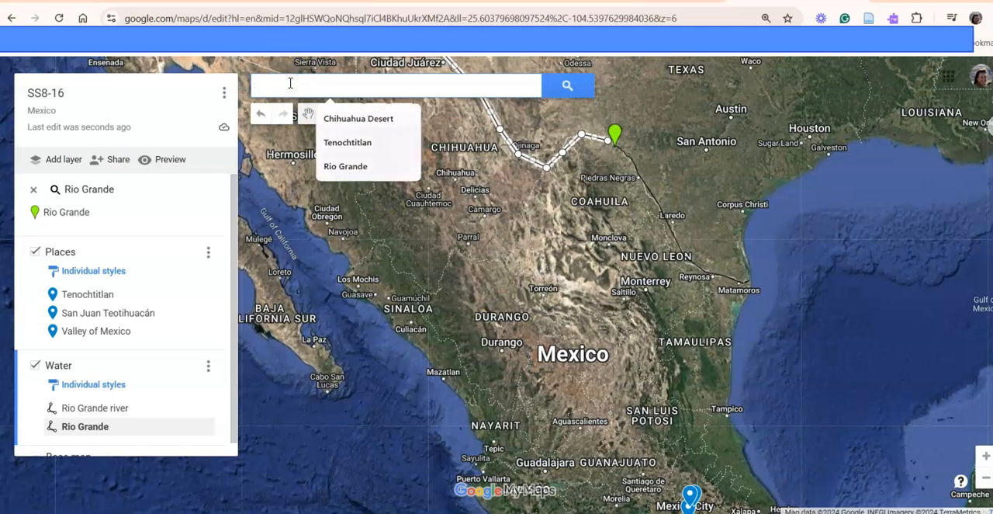
{"action": "key", "text": "ctrl+v"}
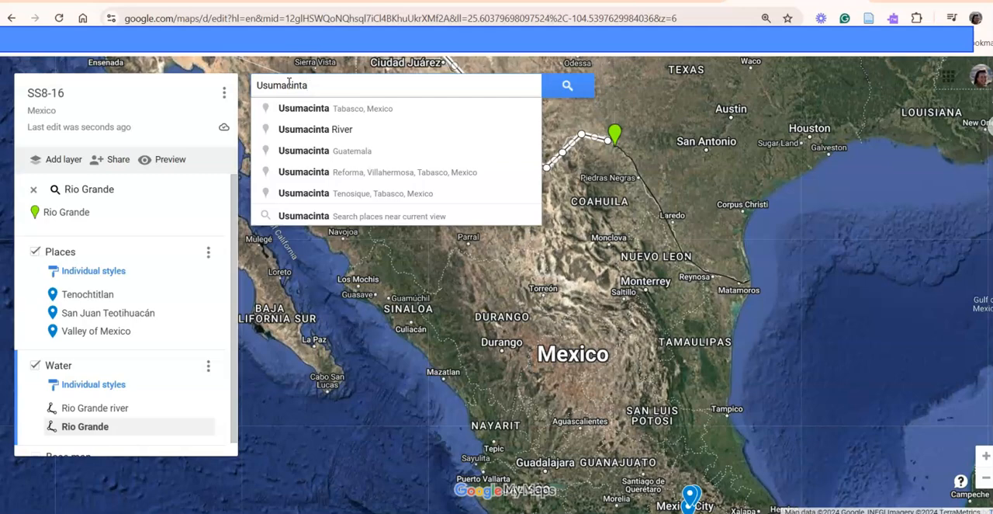
{"action": "key", "text": "Return"}
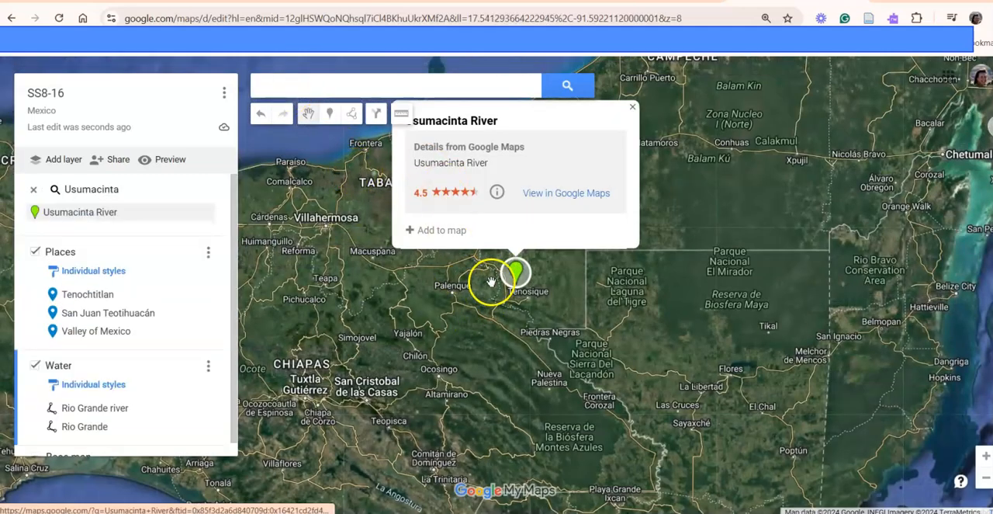
- Examine the Usumacinta River's course along the Mexico–Guatemala border around Piedras Negras and Frontera Corozal
{"action": "scroll", "coordinate": [514, 294], "scroll_direction": "down", "scroll_amount": 1}
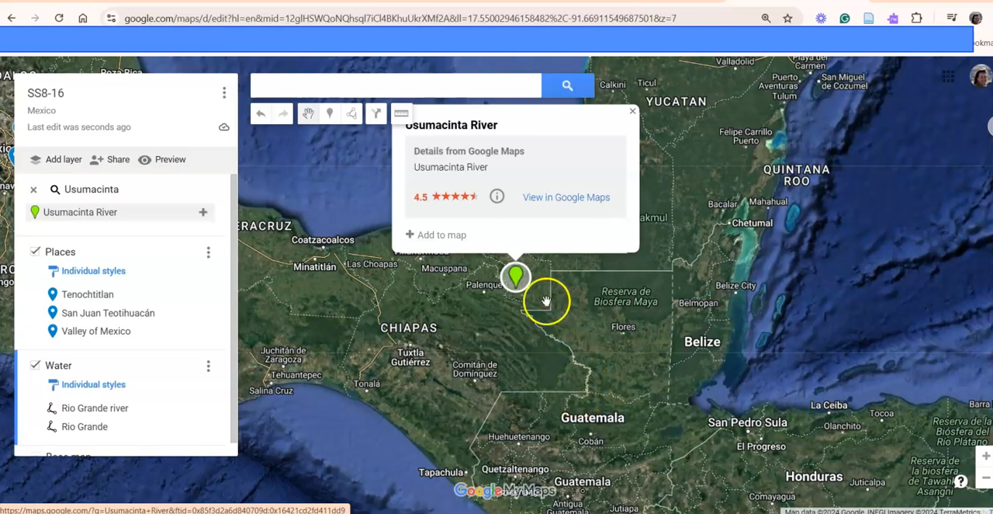
{"action": "left_click", "coordinate": [352, 113]}
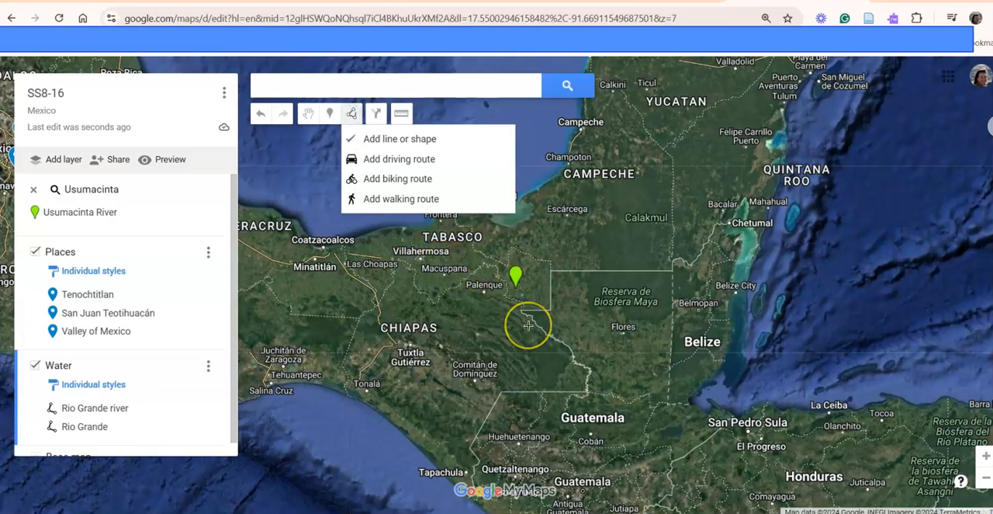
{"action": "scroll", "coordinate": [529, 313], "scroll_direction": "down", "scroll_amount": 1}
{"action": "scroll", "coordinate": [529, 314], "scroll_direction": "up", "scroll_amount": 1}
{"action": "scroll", "coordinate": [528, 314], "scroll_direction": "up", "scroll_amount": 1}
{"action": "scroll", "coordinate": [528, 316], "scroll_direction": "up", "scroll_amount": 1}
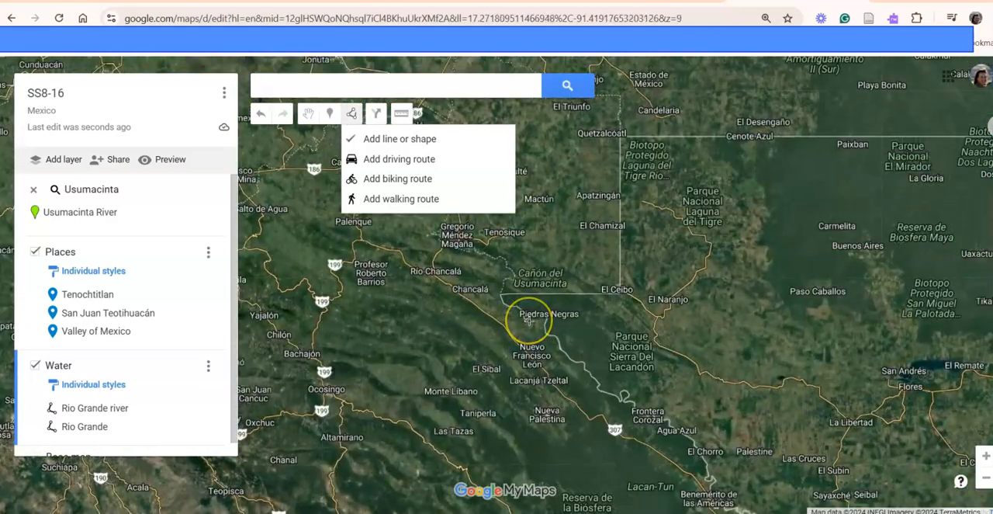
{"action": "scroll", "coordinate": [529, 319], "scroll_direction": "down", "scroll_amount": 1}
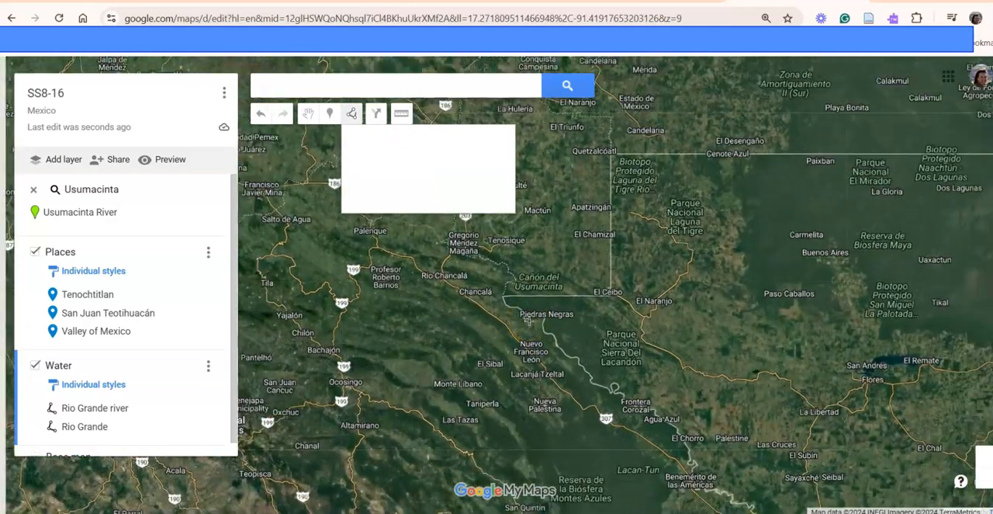
{"action": "scroll", "coordinate": [528, 320], "scroll_direction": "down", "scroll_amount": 1}
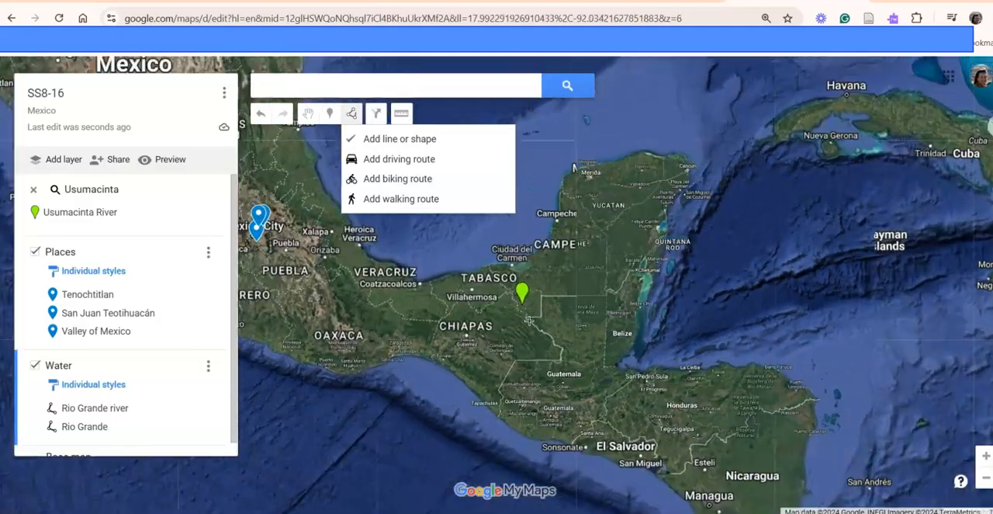
{"action": "scroll", "coordinate": [529, 320], "scroll_direction": "up", "scroll_amount": 2}
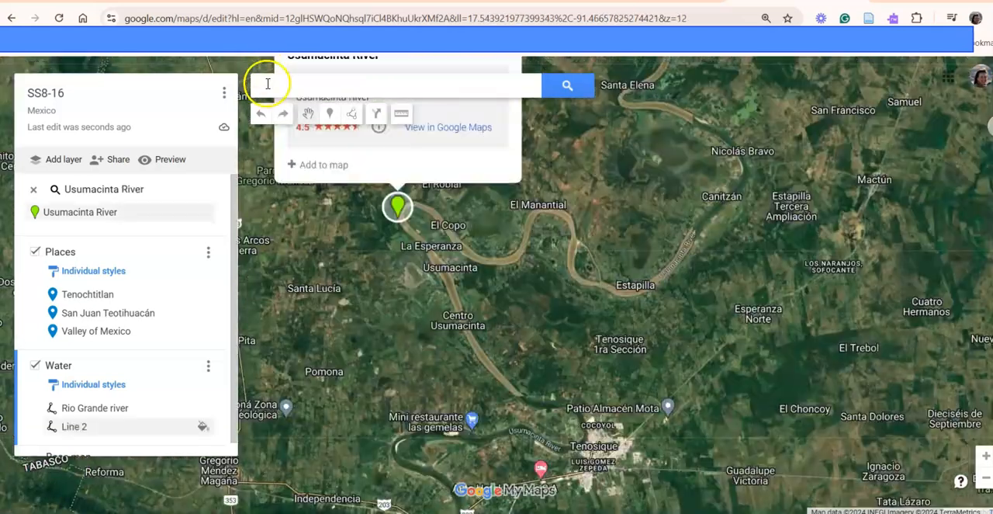
- Search for Usumacinta again and inspect the river bends between the Usumacinta River marker and Santa Elena
{"action": "left_click", "coordinate": [268, 84]}
{"action": "type", "text": "Usumacinta"}
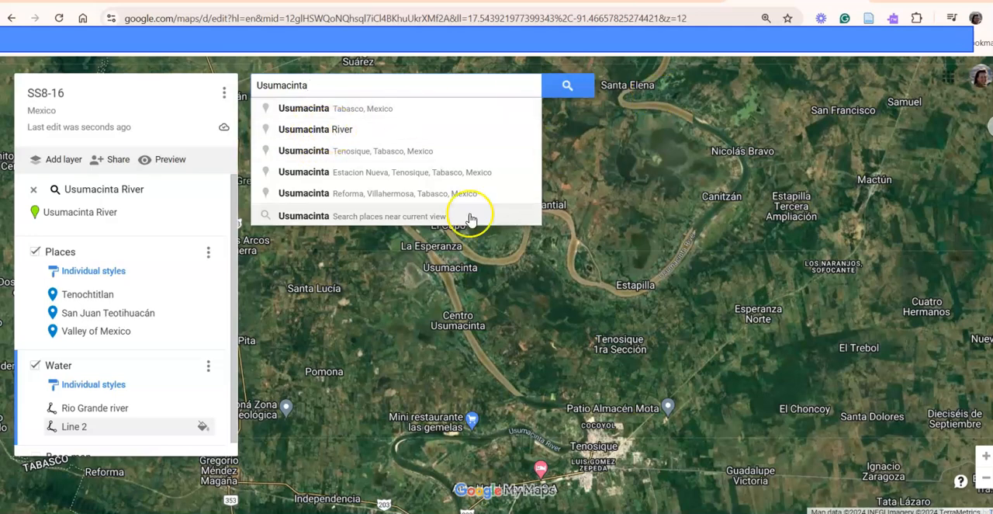
{"action": "scroll", "coordinate": [482, 261], "scroll_direction": "up", "scroll_amount": 1}
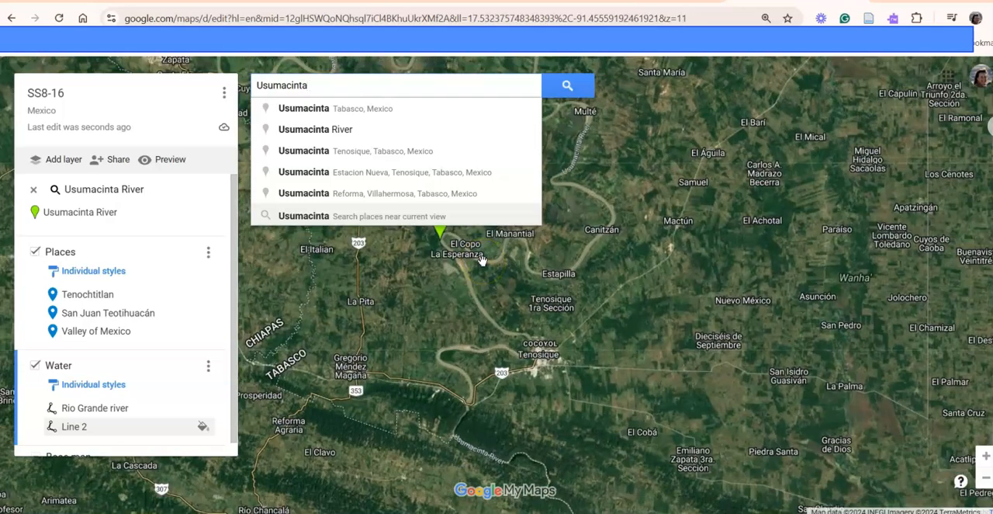
{"action": "left_click_drag", "start_coordinate": [455, 266], "coordinate": [461, 297]}
{"action": "scroll", "coordinate": [458, 286], "scroll_direction": "up", "scroll_amount": 1}
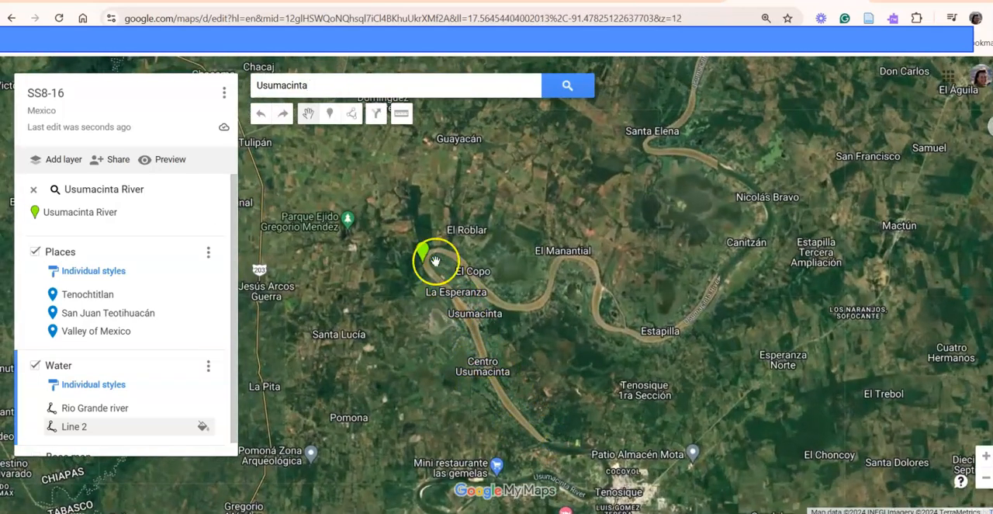
- Try to trace the Usumacinta River with a new line, starting at Santa Elena and following it southeast to Nicolás Bravo
{"action": "left_click", "coordinate": [351, 115]}
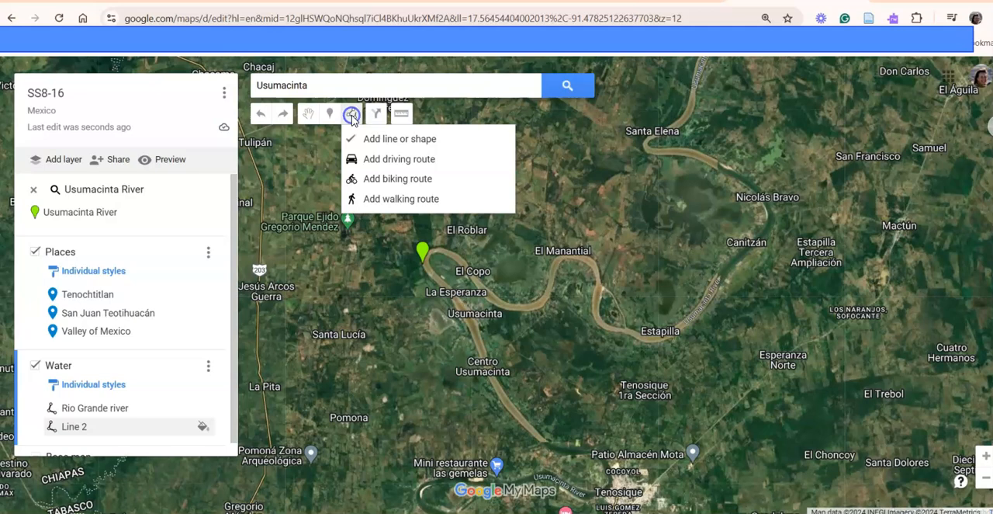
{"action": "left_click", "coordinate": [379, 143]}
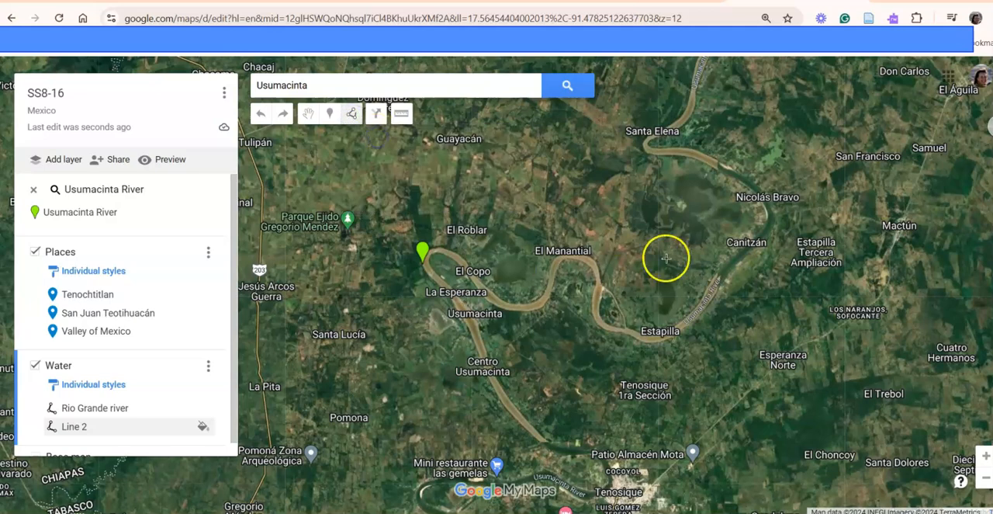
{"action": "left_click", "coordinate": [656, 136]}
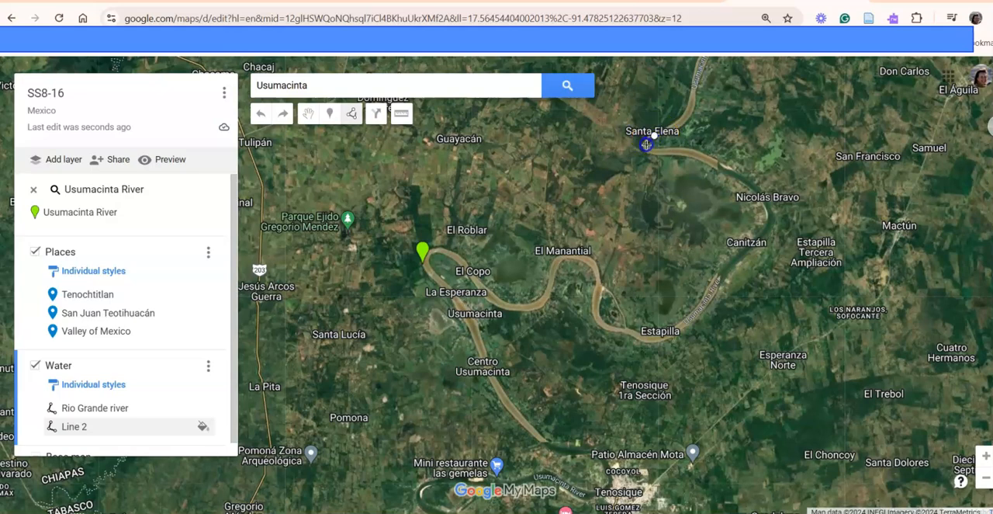
{"action": "left_click", "coordinate": [657, 148]}
{"action": "left_click", "coordinate": [723, 167]}
{"action": "left_click", "coordinate": [768, 208]}
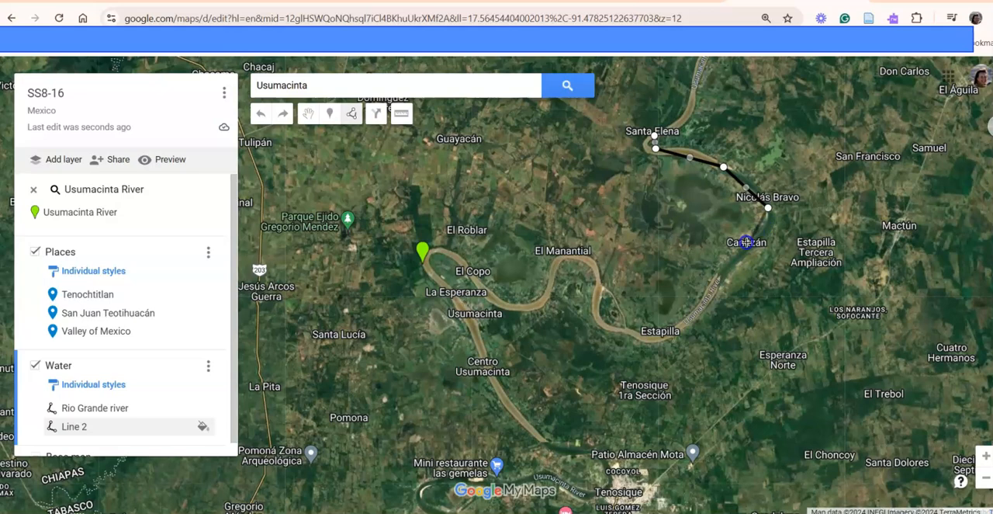
- Continue the river line west past Estapilla and El Manantial to the Usumacinta River marker
{"action": "left_click", "coordinate": [660, 336]}
{"action": "left_click", "coordinate": [600, 317]}
{"action": "left_click", "coordinate": [590, 259]}
{"action": "left_click", "coordinate": [554, 260]}
{"action": "double_click", "coordinate": [524, 309]}
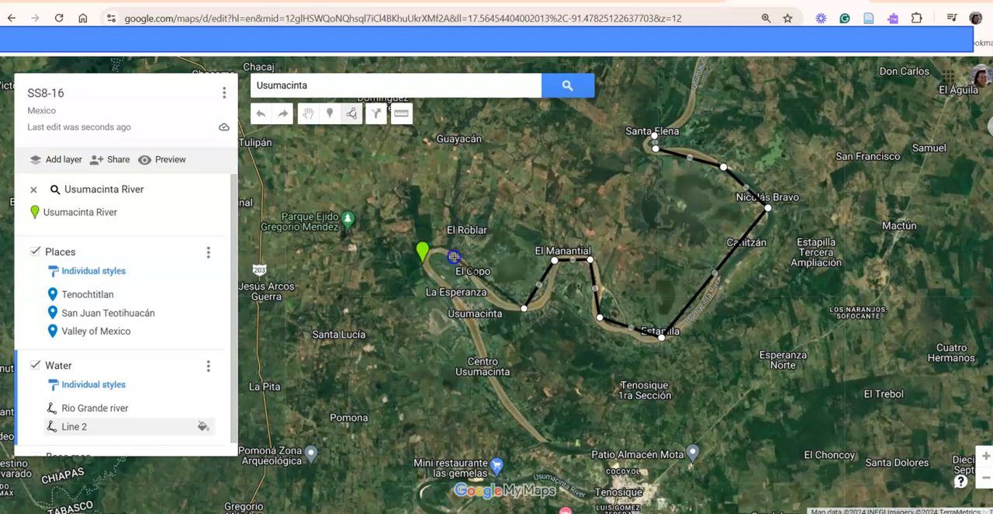
{"action": "double_click", "coordinate": [431, 249]}
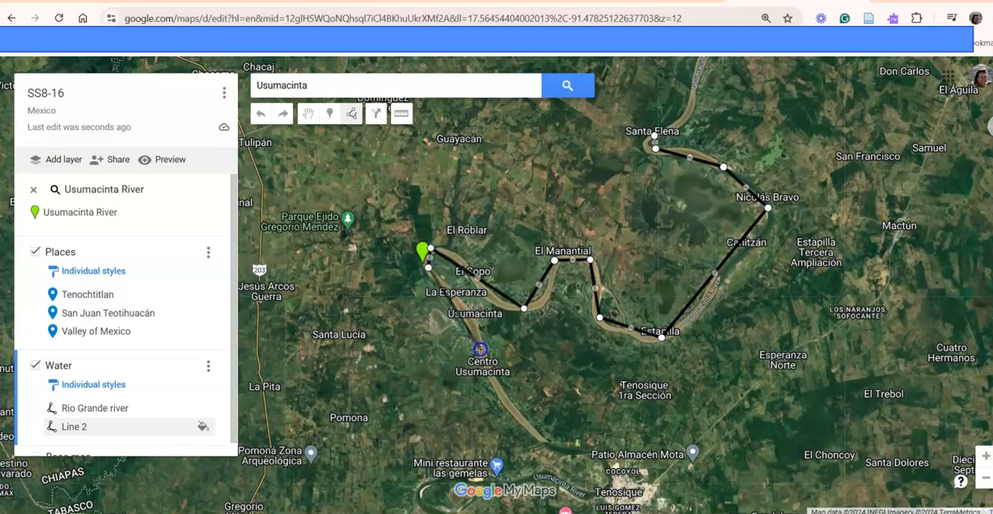
- Extend the river line southeast to Tenosique and around the bend southwest of it, and leave line drawing
{"action": "left_click", "coordinate": [542, 441]}
{"action": "scroll", "coordinate": [543, 444], "scroll_direction": "down", "scroll_amount": 1}
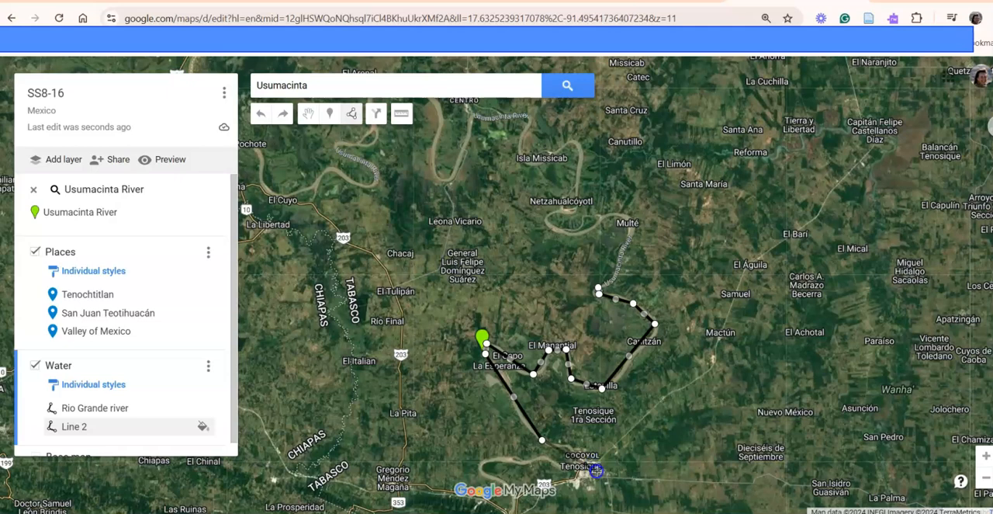
{"action": "left_click", "coordinate": [594, 467]}
{"action": "left_click", "coordinate": [573, 477]}
{"action": "left_click", "coordinate": [542, 461]}
{"action": "scroll", "coordinate": [486, 464], "scroll_direction": "down", "scroll_amount": 3}
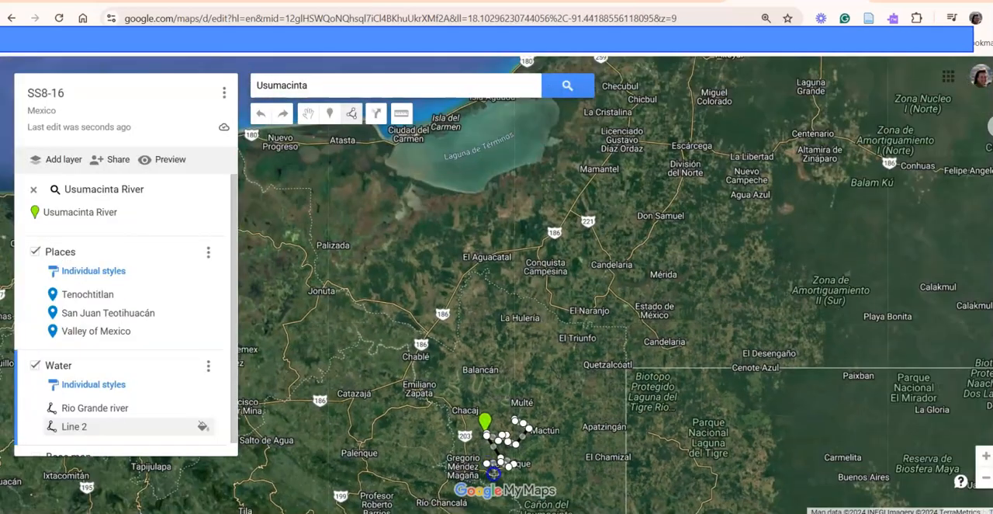
{"action": "scroll", "coordinate": [493, 474], "scroll_direction": "up", "scroll_amount": 3}
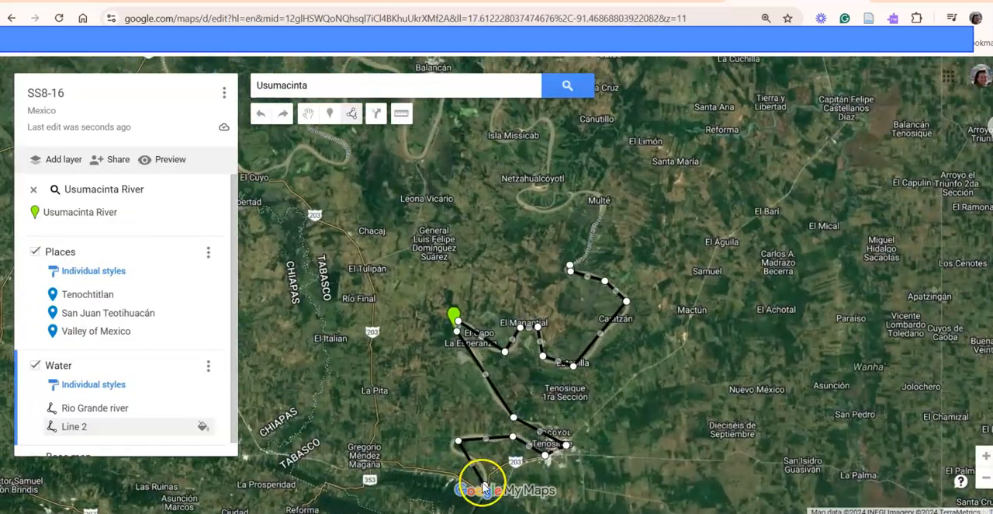
{"action": "left_click", "coordinate": [485, 485]}
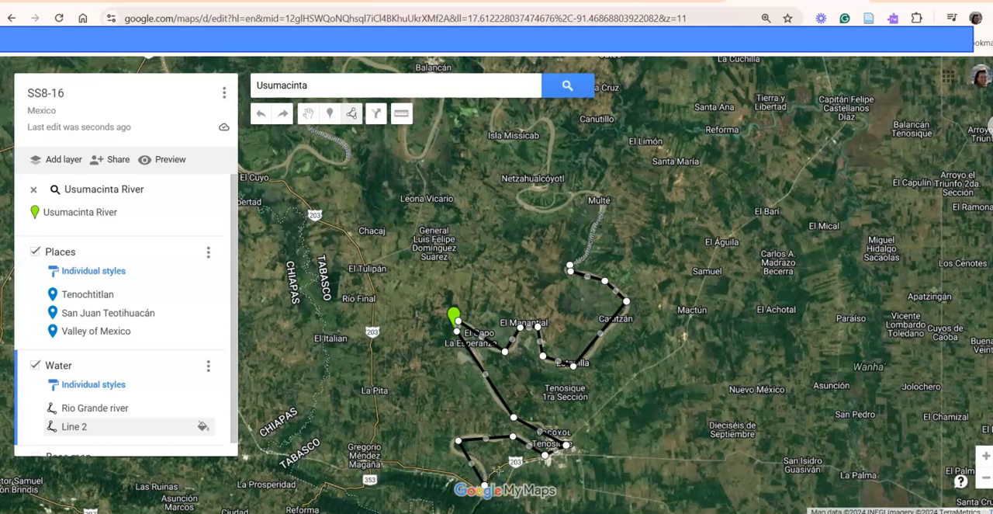
{"action": "left_click", "coordinate": [484, 481]}
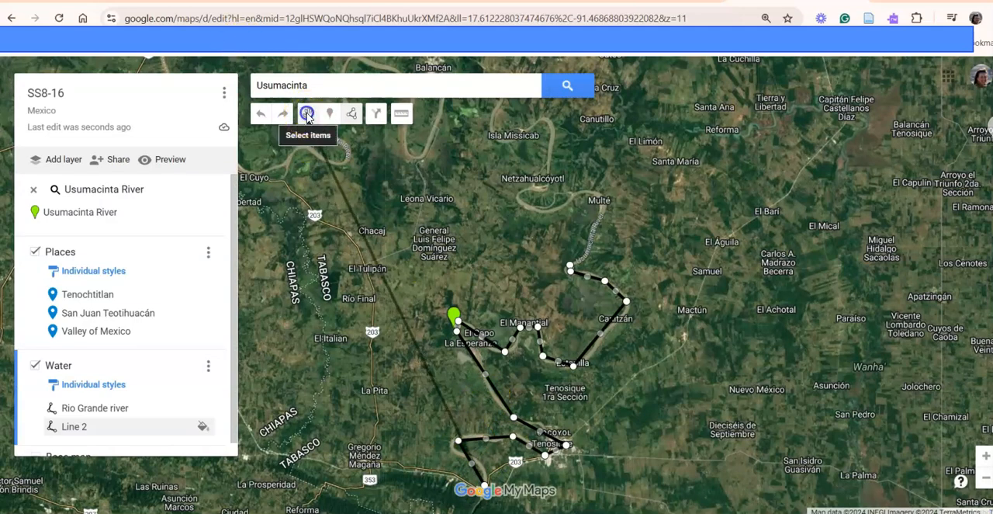
{"action": "left_click", "coordinate": [308, 116]}
- Check the details of the Usumacinta River marker and examine the river's course south past Tenosique
{"action": "scroll", "coordinate": [509, 402], "scroll_direction": "up", "scroll_amount": 1}
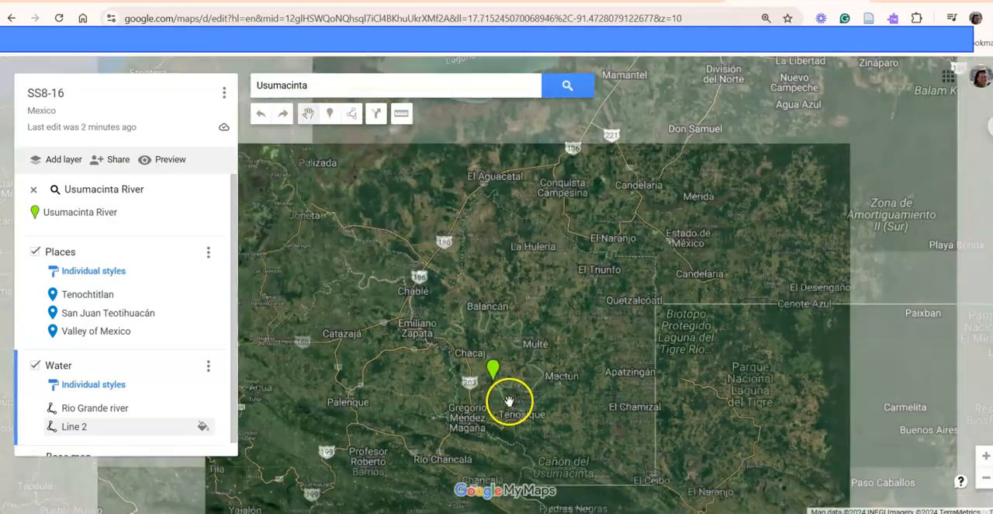
{"action": "left_click", "coordinate": [481, 353]}
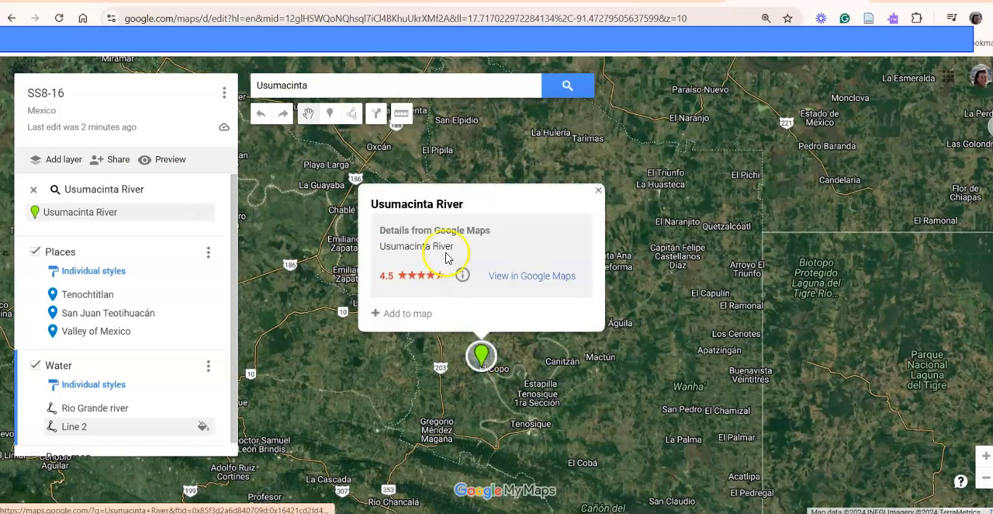
{"action": "left_click", "coordinate": [496, 394]}
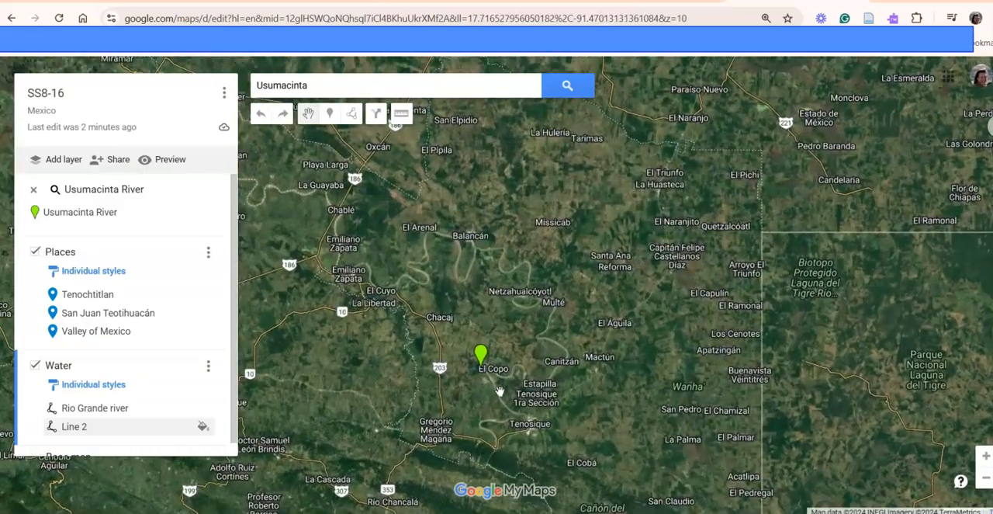
{"action": "left_click_drag", "start_coordinate": [497, 394], "coordinate": [491, 301]}
{"action": "double_click", "coordinate": [502, 333]}
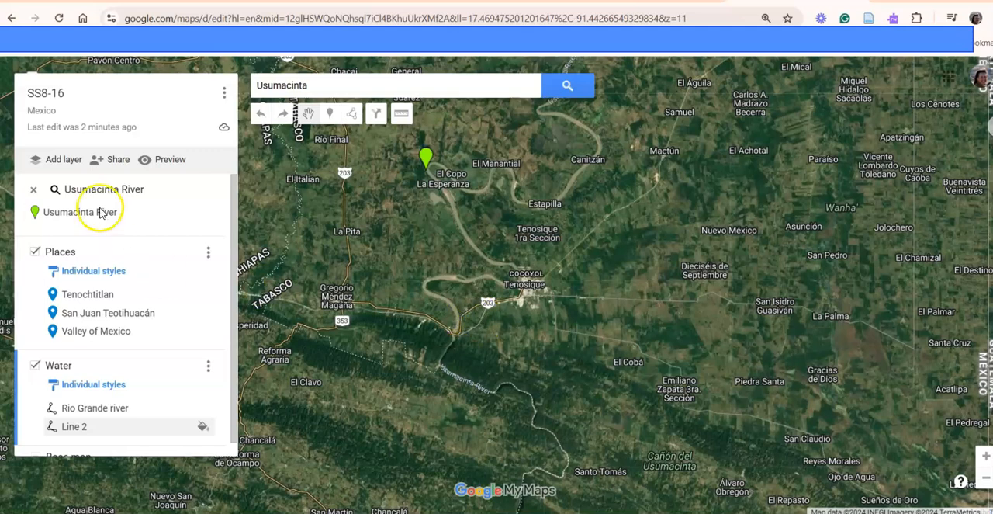
- Open the map's sharing settings and copy its share link
{"action": "left_click", "coordinate": [120, 160]}
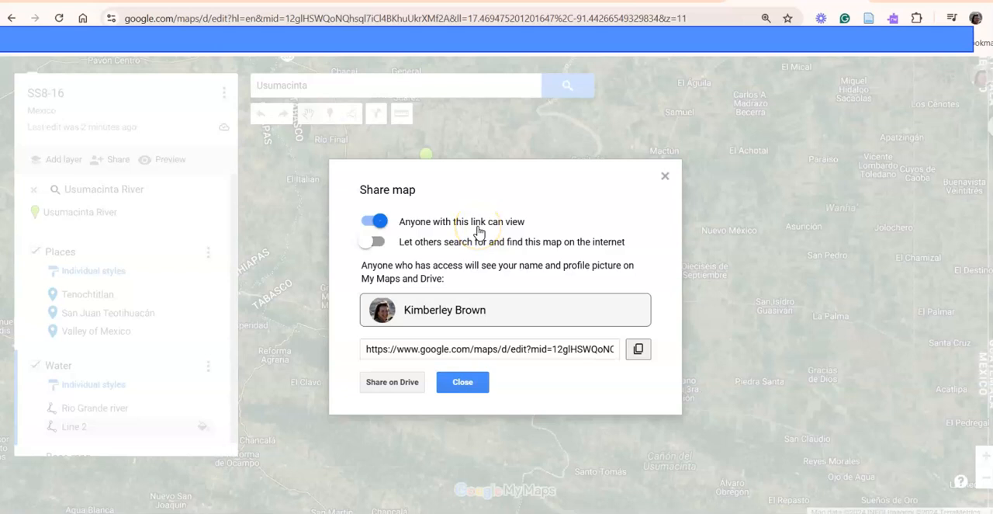
{"action": "left_click", "coordinate": [638, 350]}
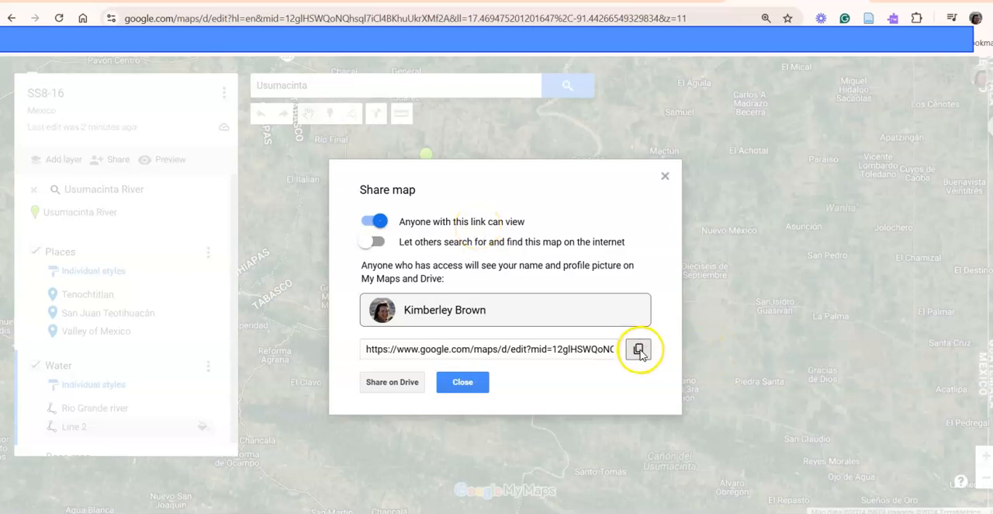
{"action": "left_click", "coordinate": [640, 350]}
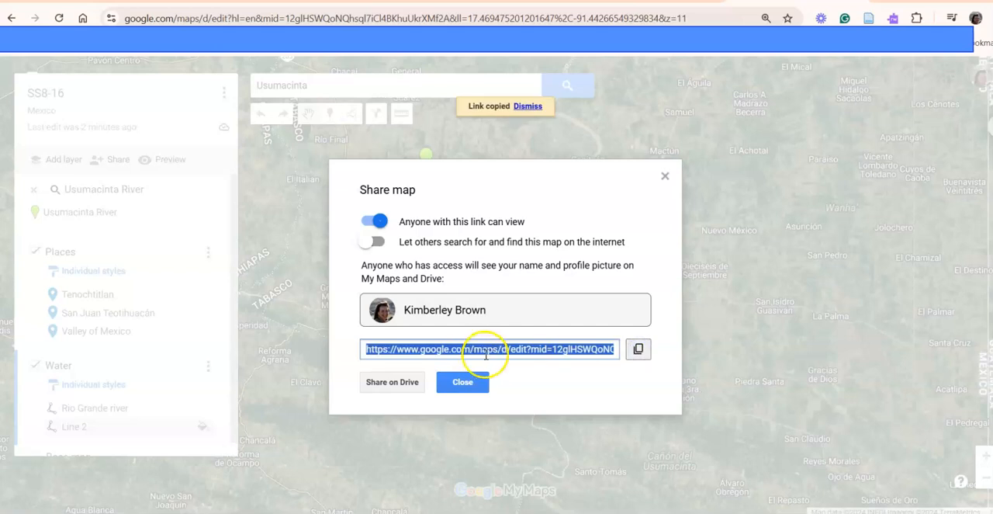